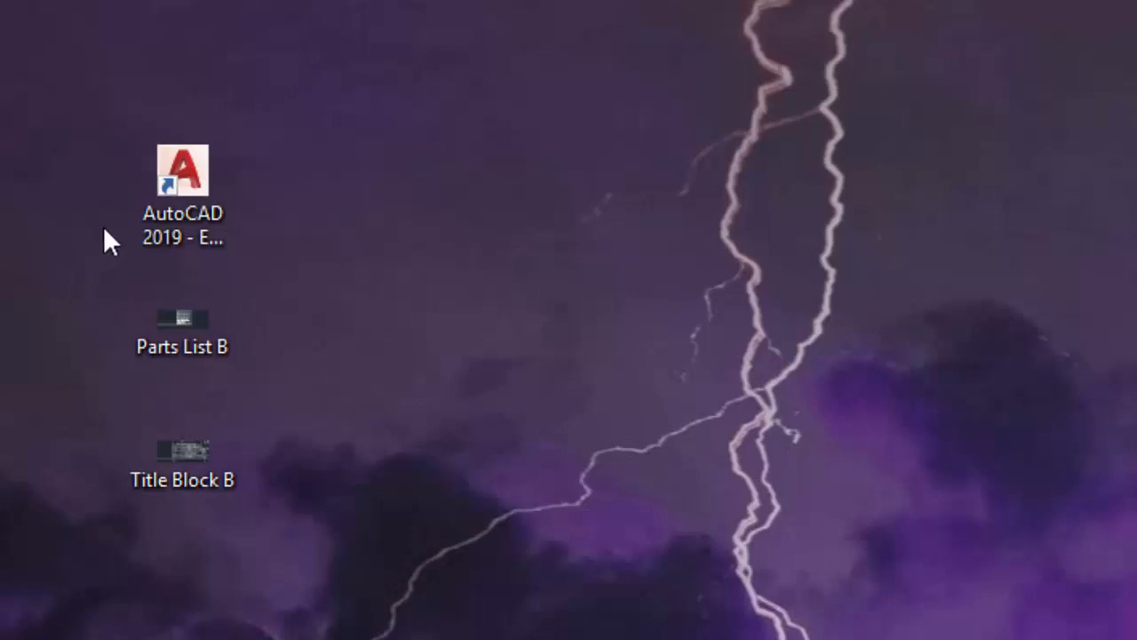
Launch AutoCAD 2019 and start a new blank drawing
double_click(167, 170)
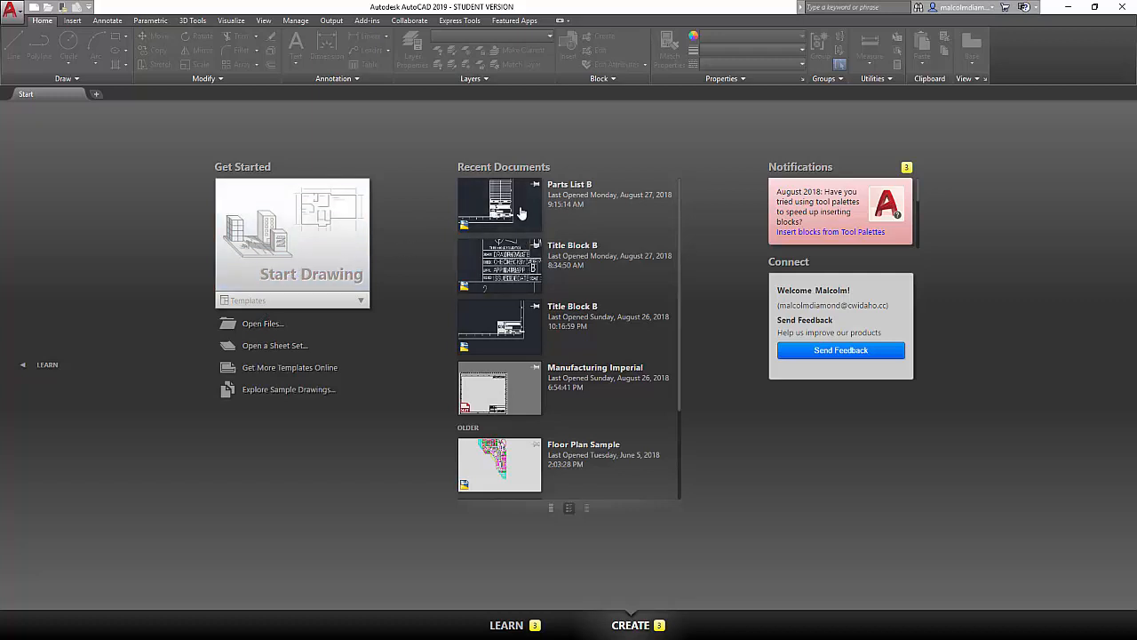
click(300, 241)
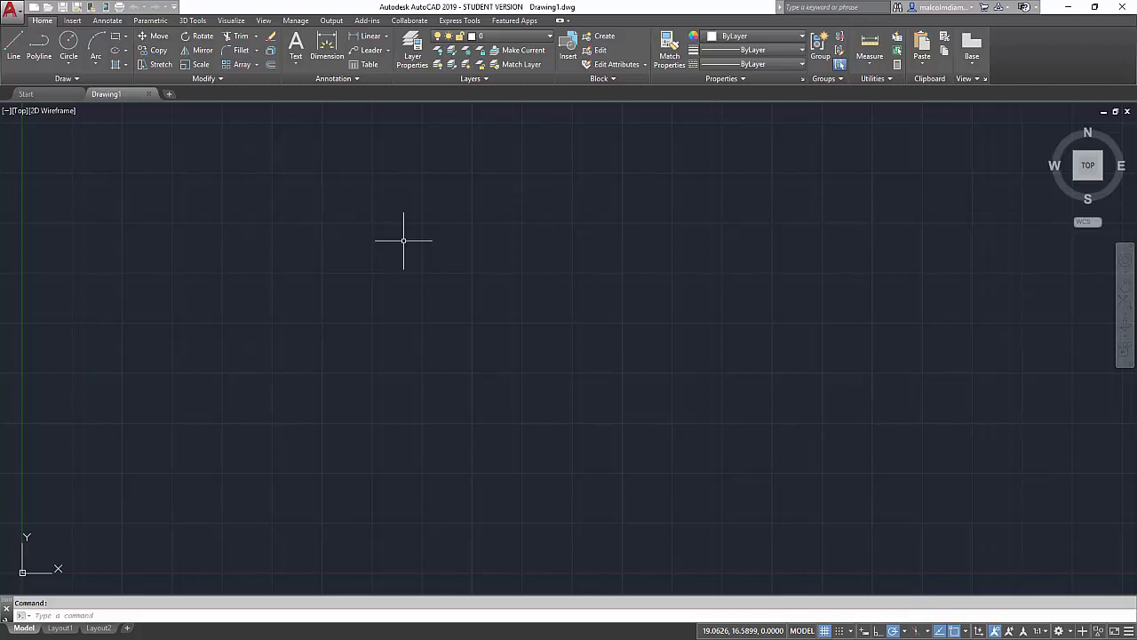
scroll(403, 239, up, 3)
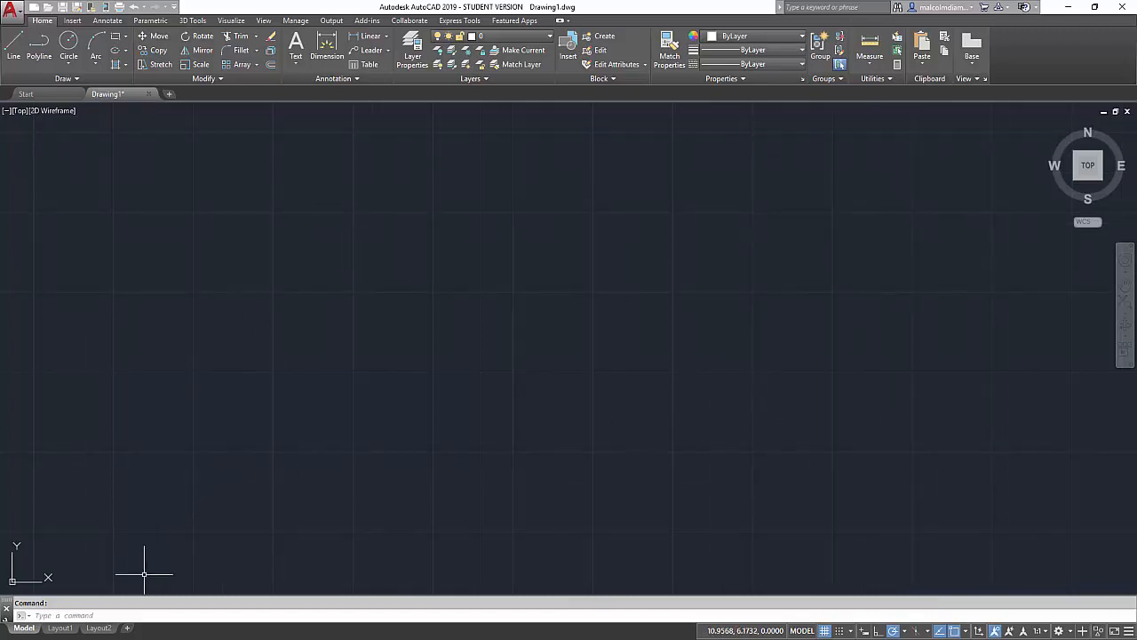
View the Layout1 and Layout2 paper space sheets and return to model space
click(71, 629)
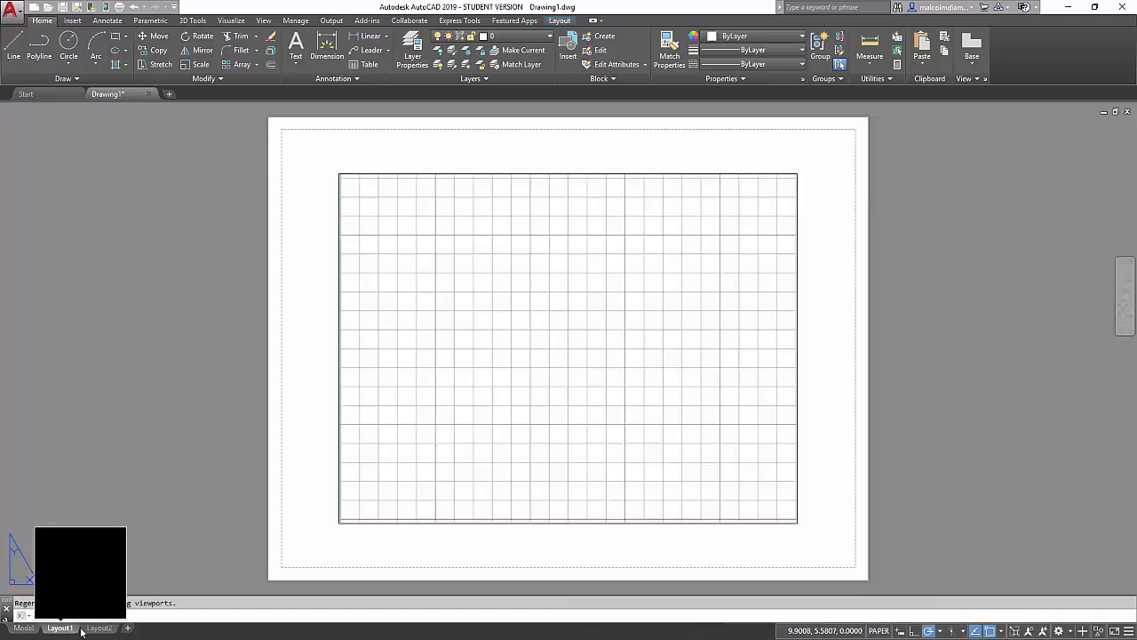
click(102, 628)
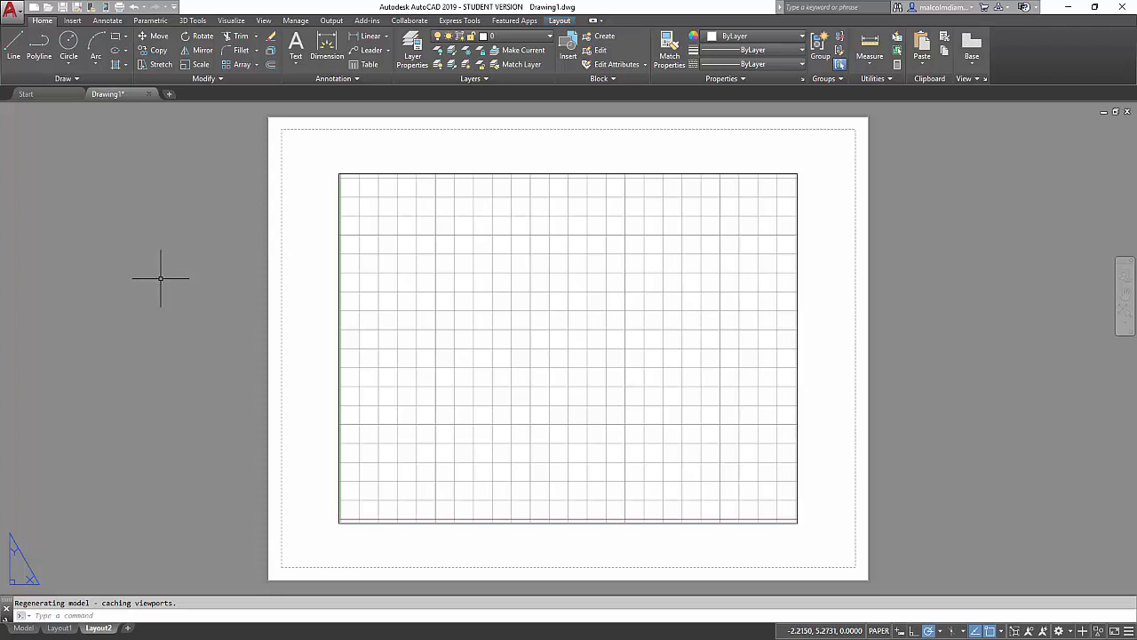
click(24, 628)
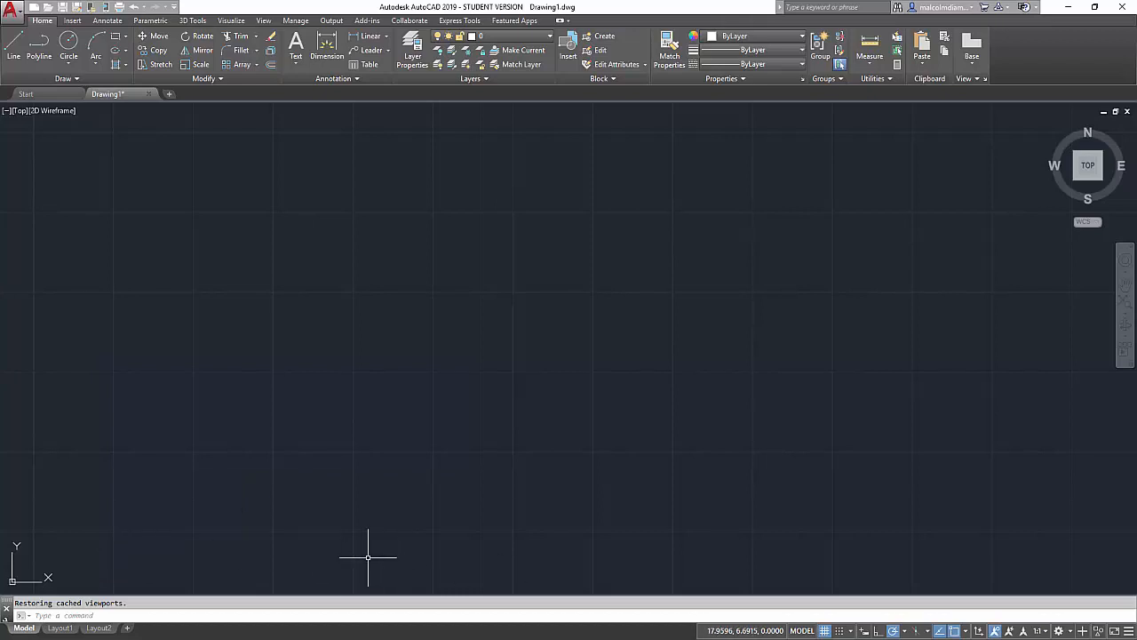
Turn on grid snap and run Zoom with the All option in model space
click(841, 630)
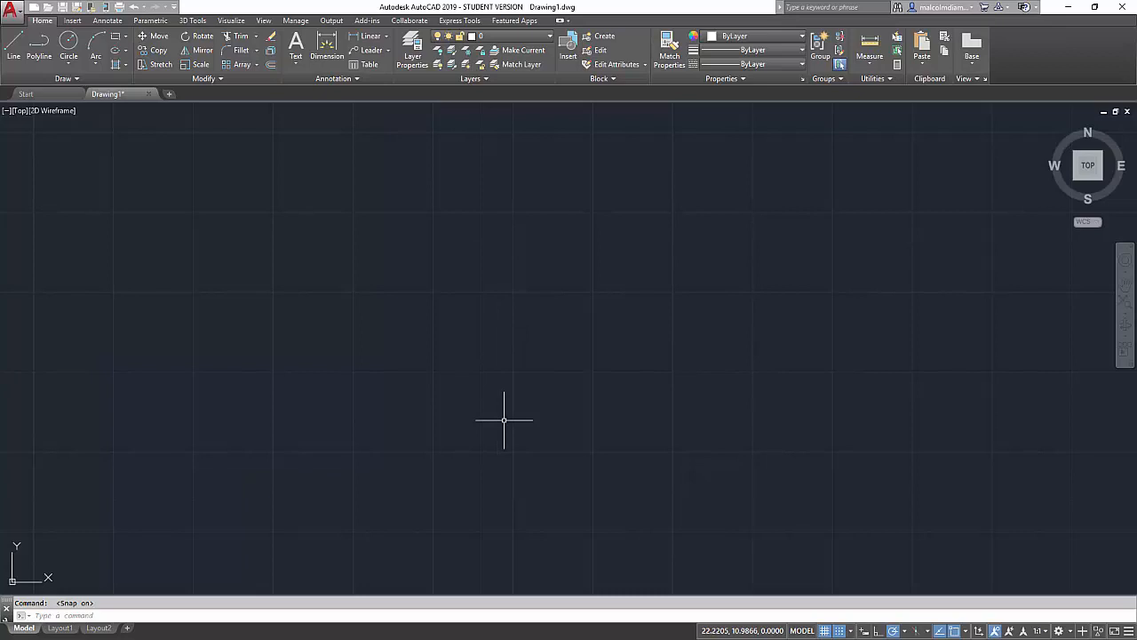
click(332, 616)
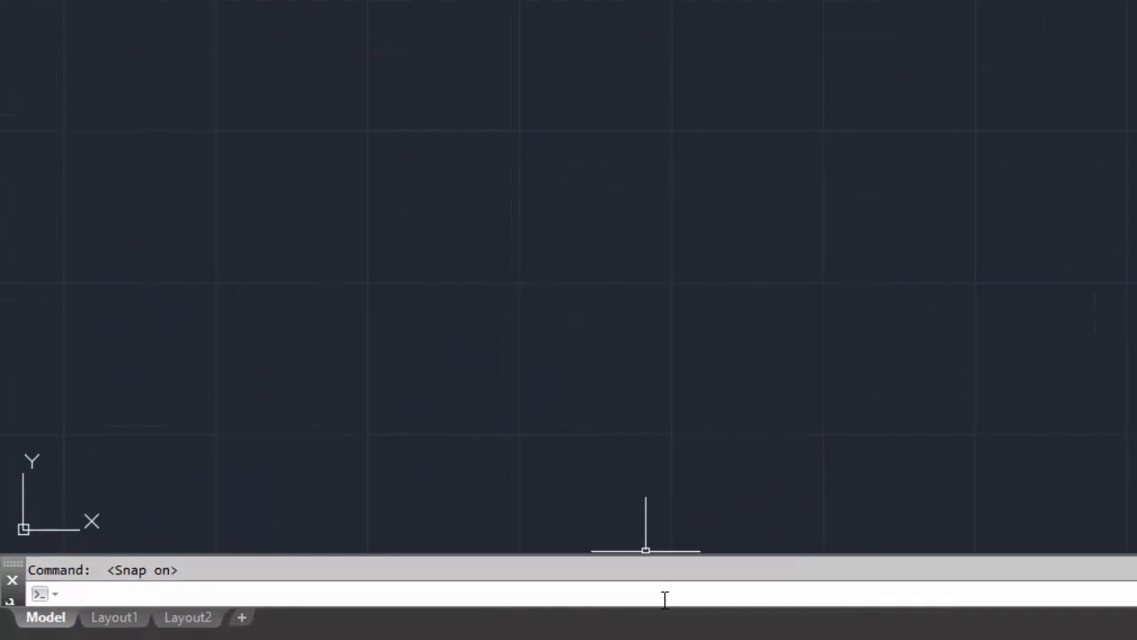
text(z)
key(Return)
text(a)
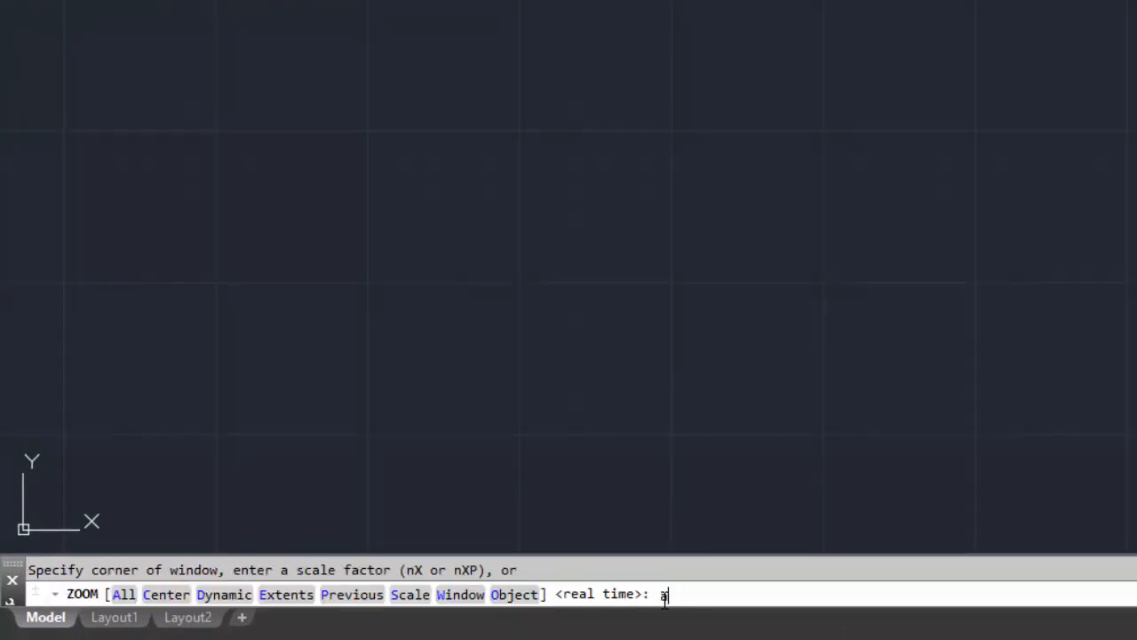
key(Return)
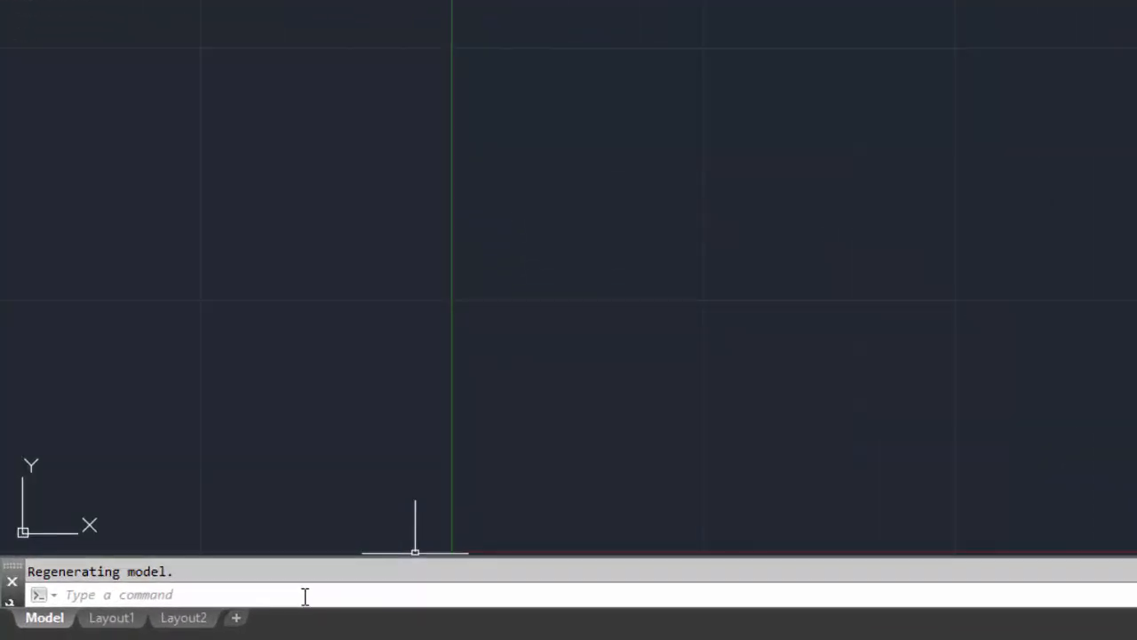
Set the model space limits from 0,0 to 17,11 and zoom to All
click(304, 594)
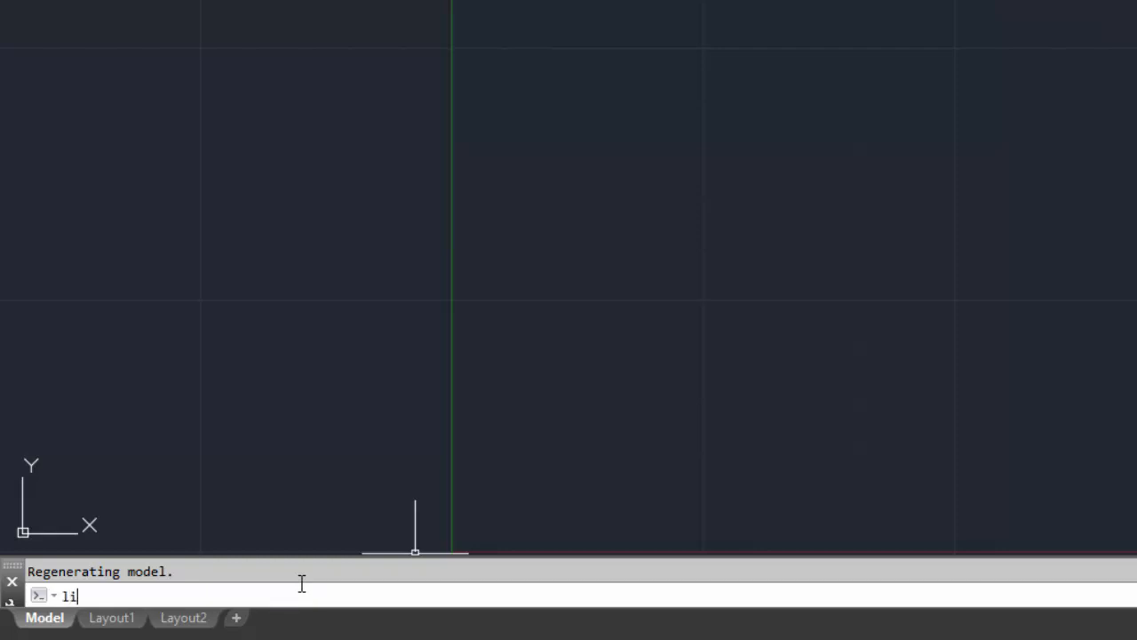
text(limits)
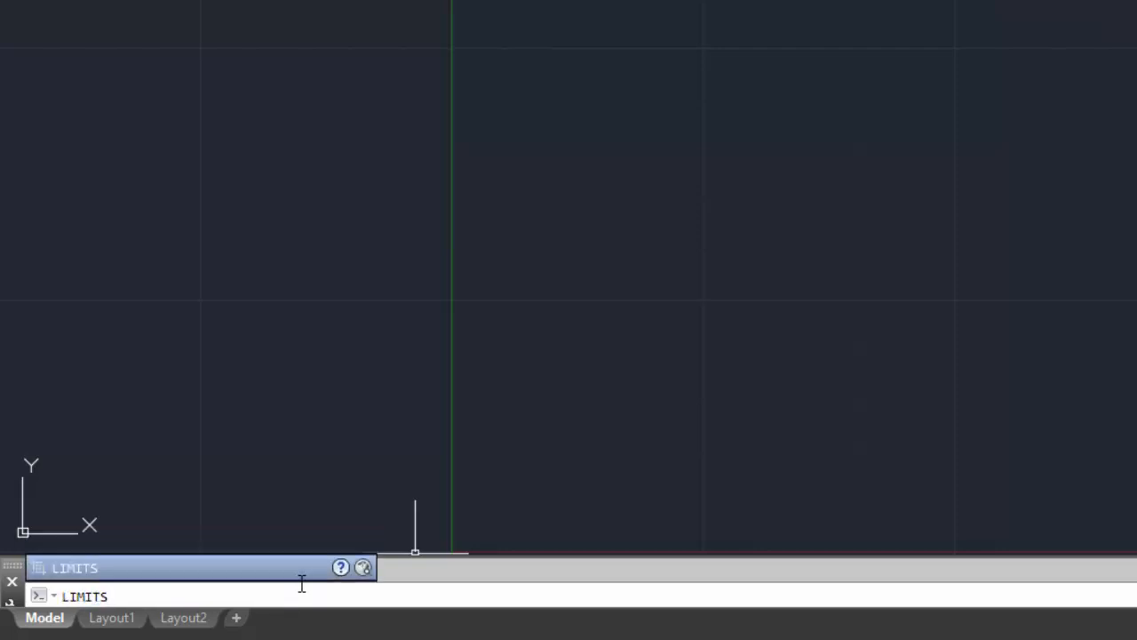
key(Return)
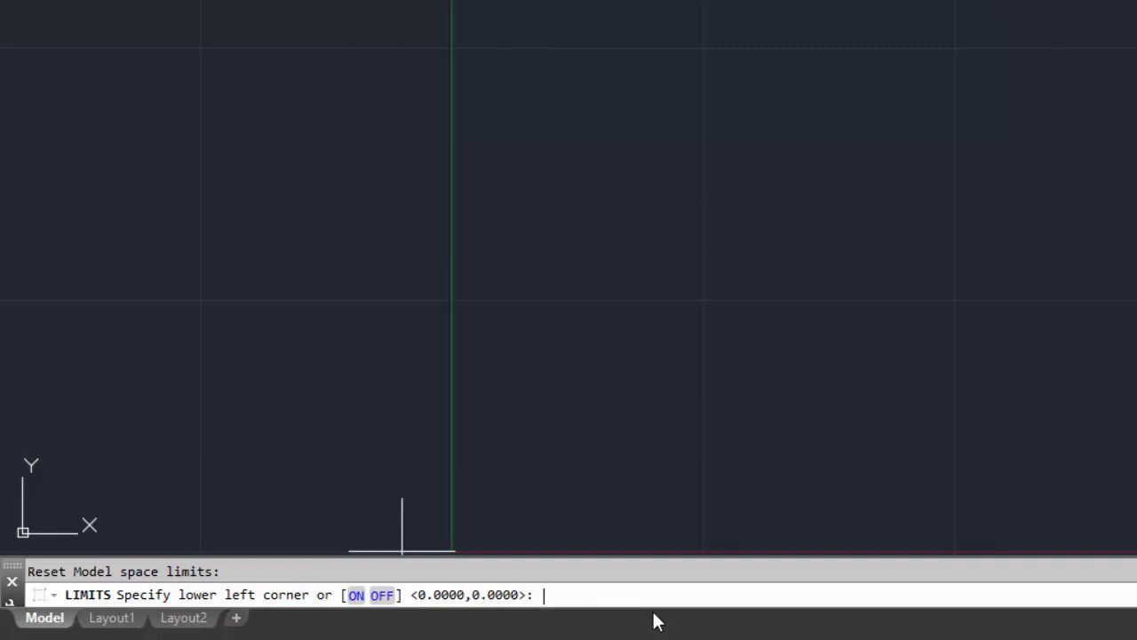
key(Return)
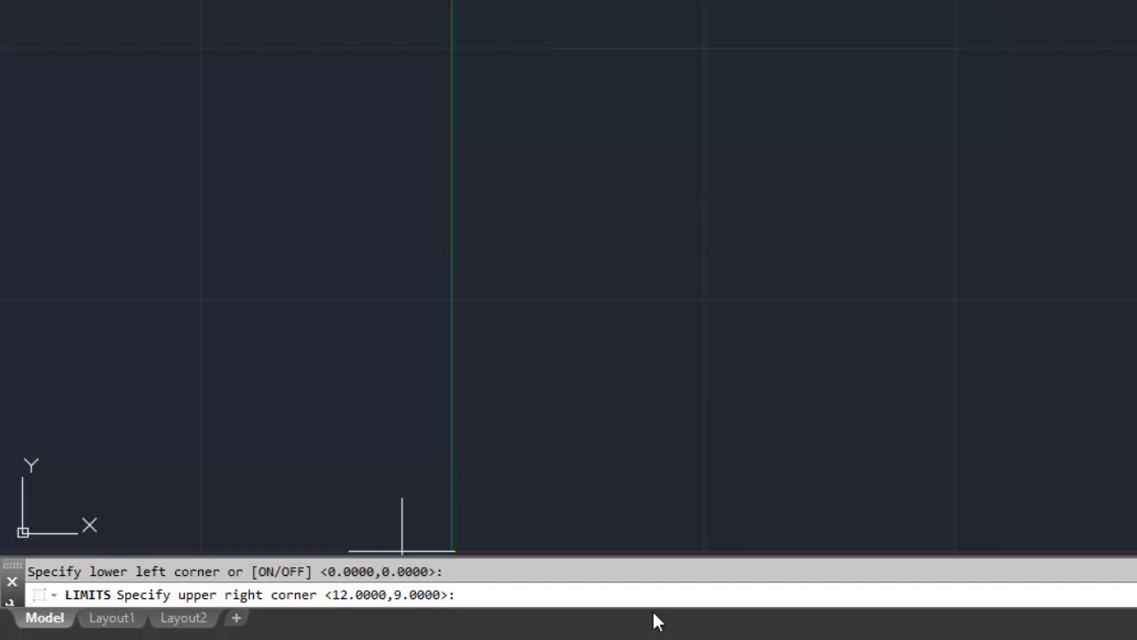
text(17,11)
key(Return)
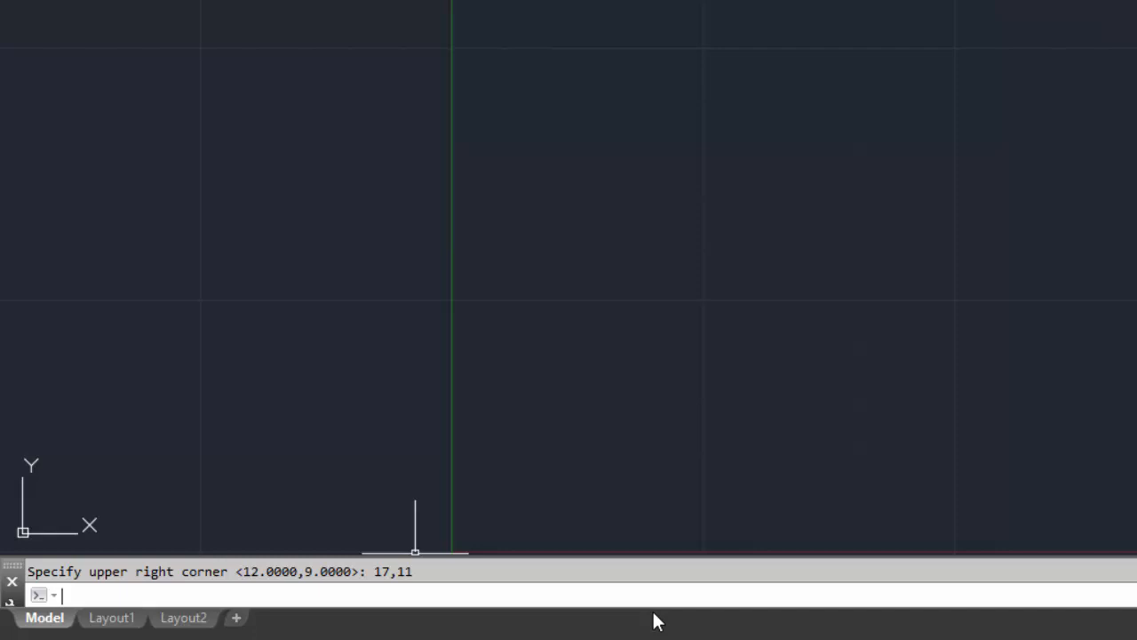
text(z)
key(Return)
text(a)
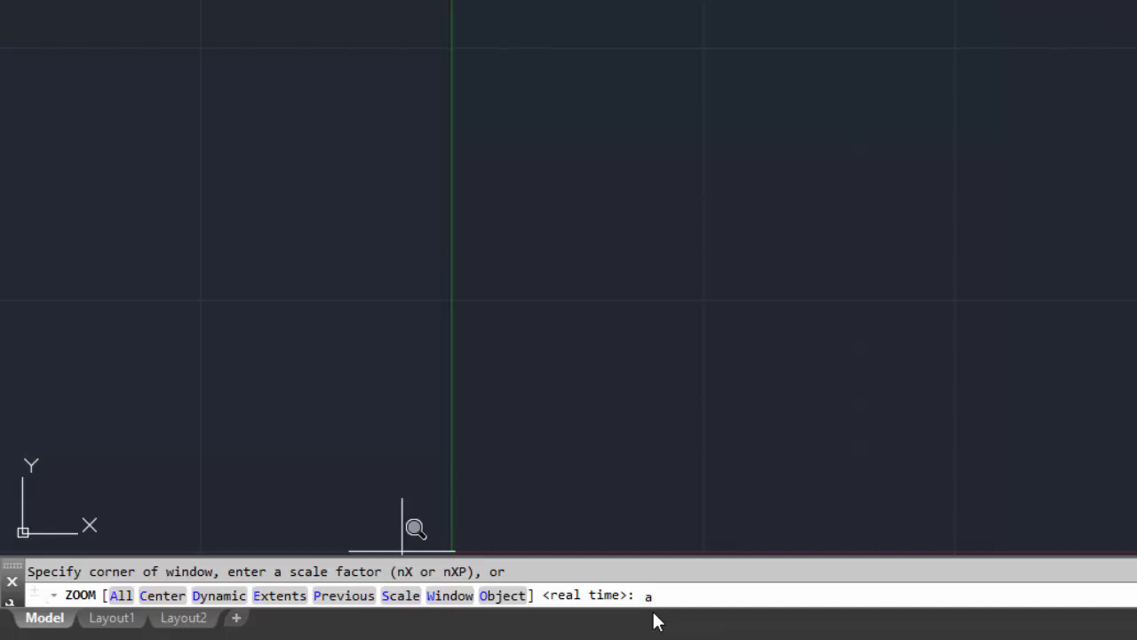
key(Return)
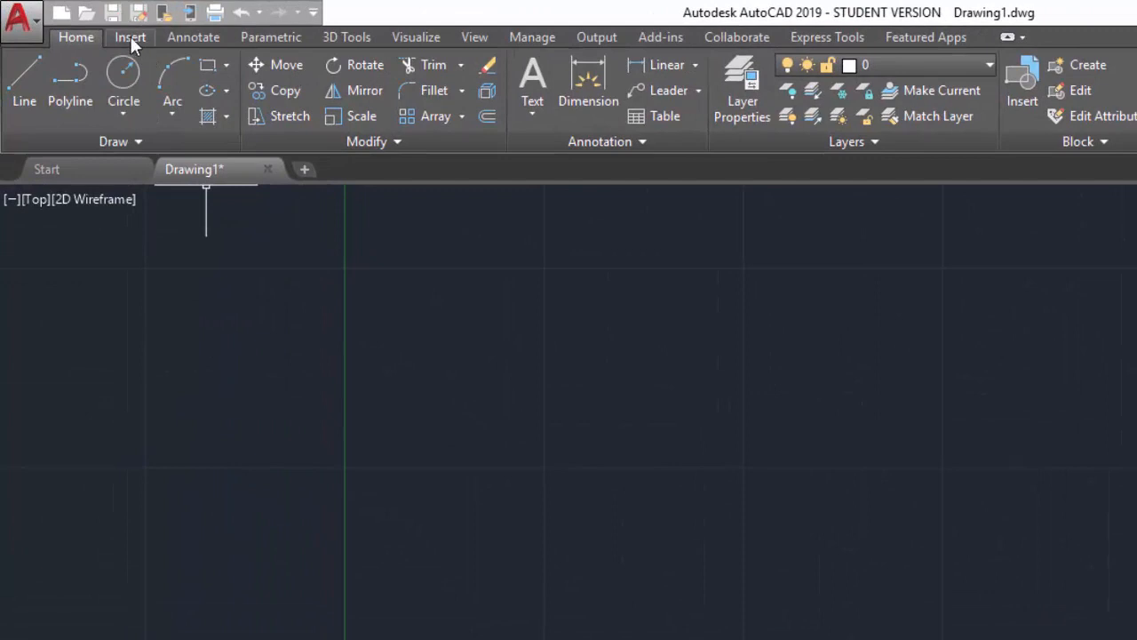
Start inserting a block and choose the Title Block B drawing from the Desktop as its source
click(130, 38)
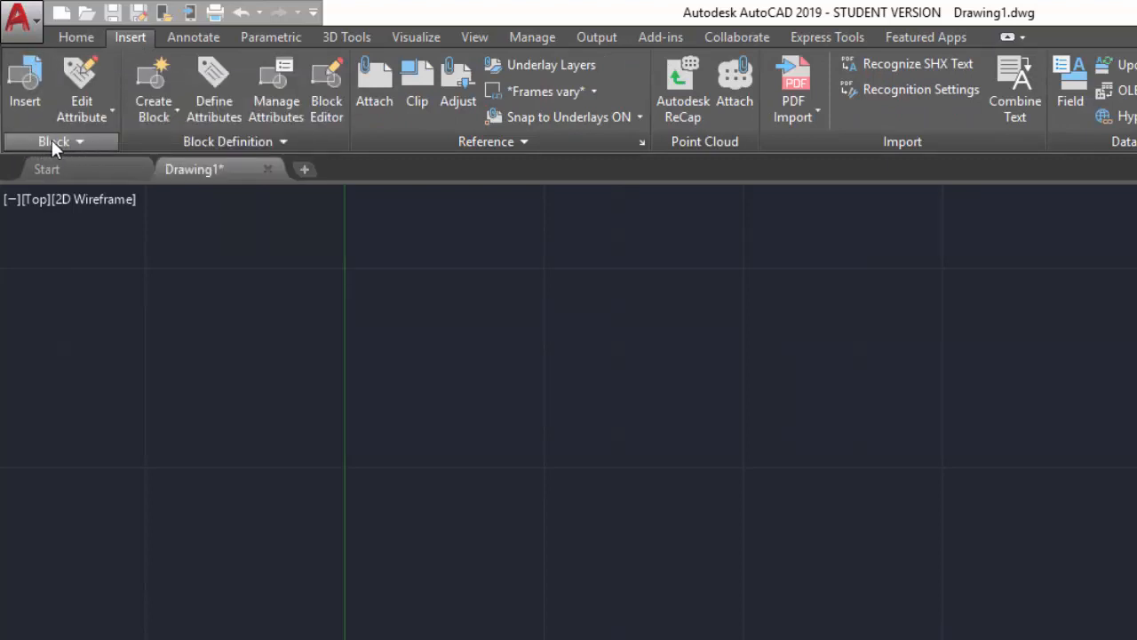
click(78, 140)
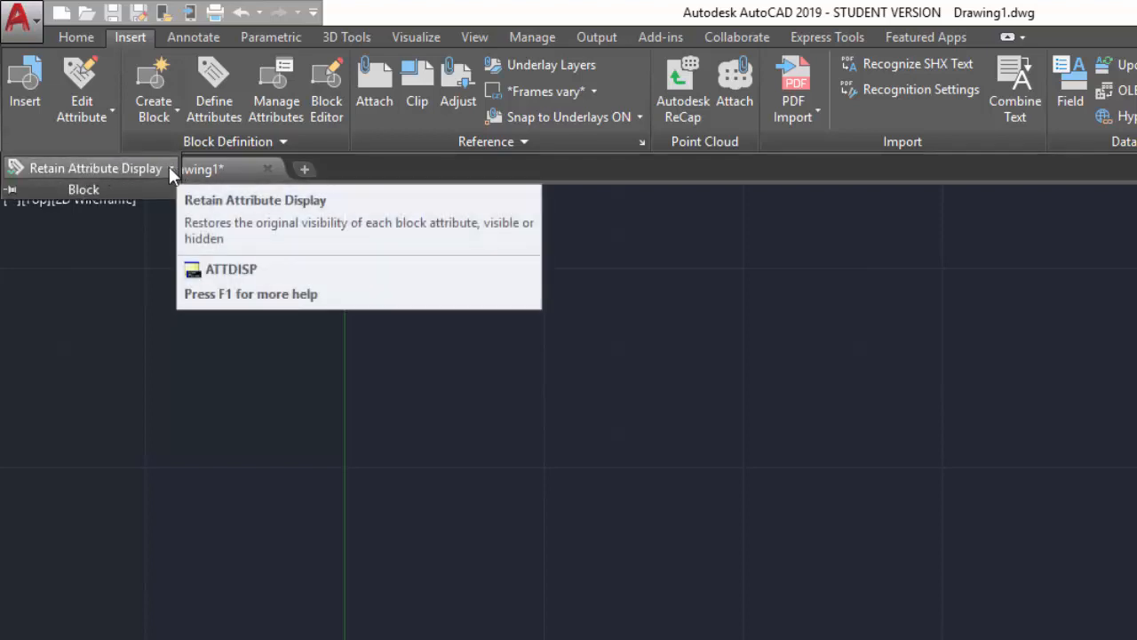
click(25, 88)
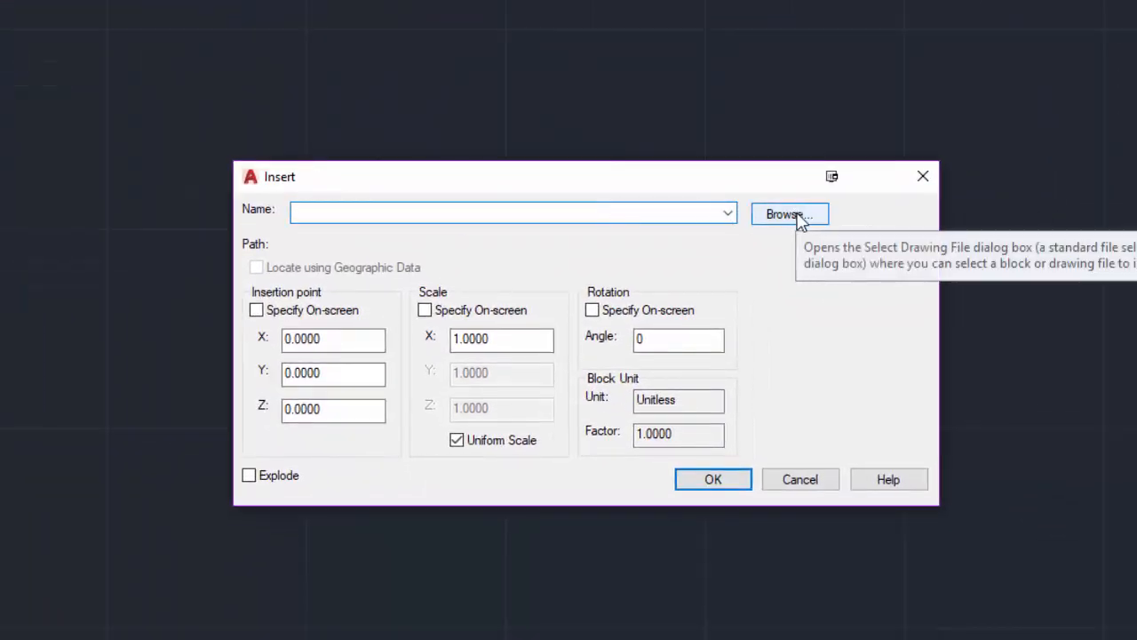
click(799, 218)
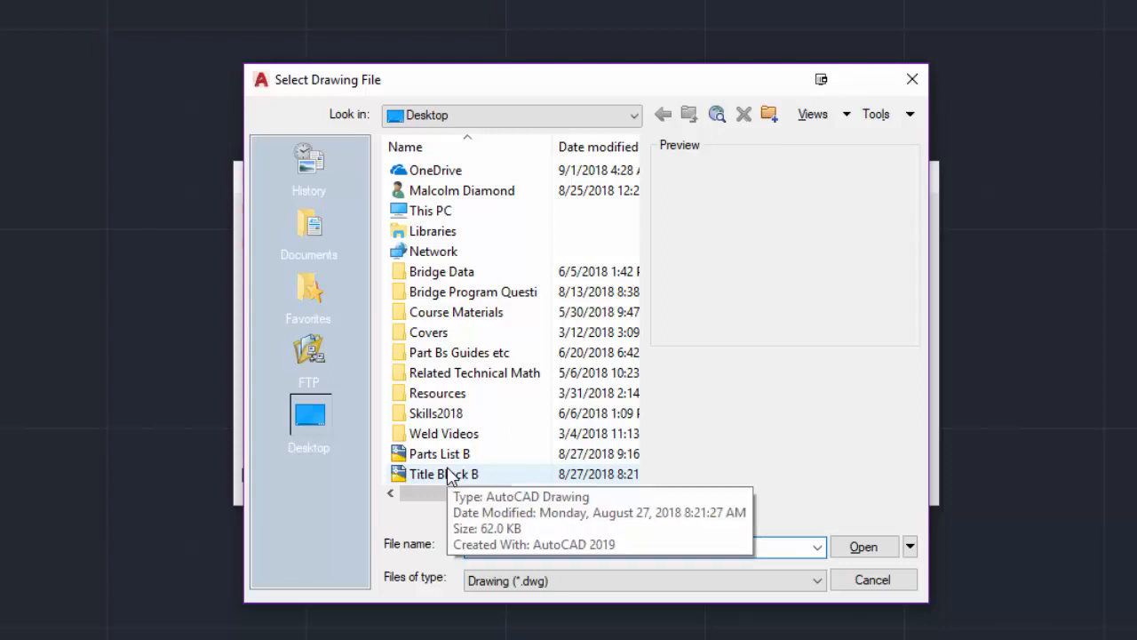
click(448, 474)
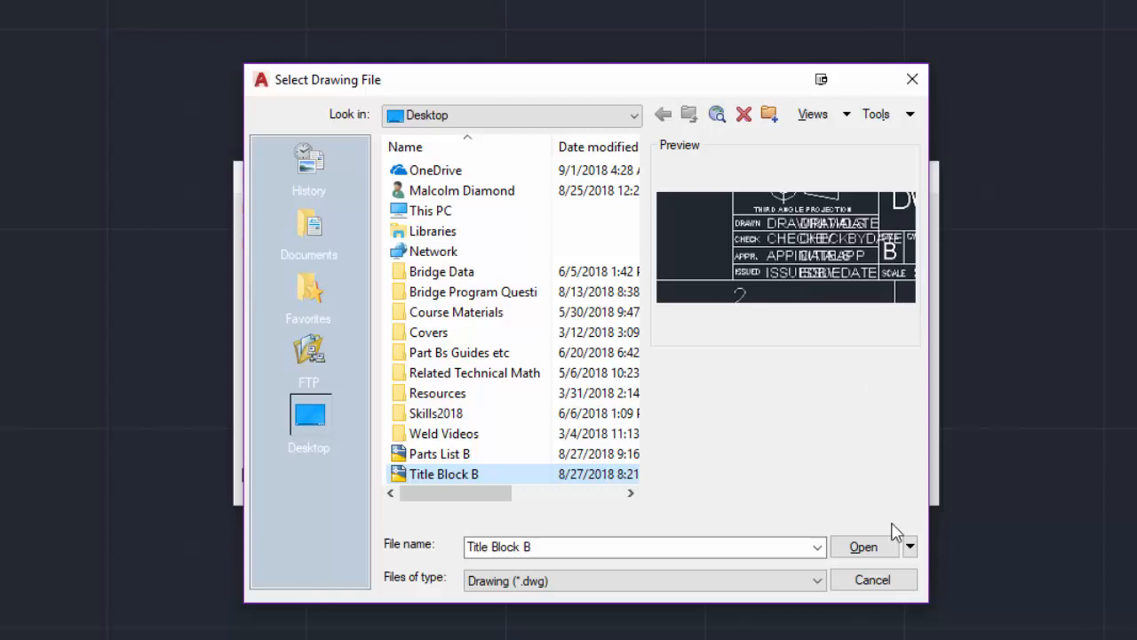
click(864, 548)
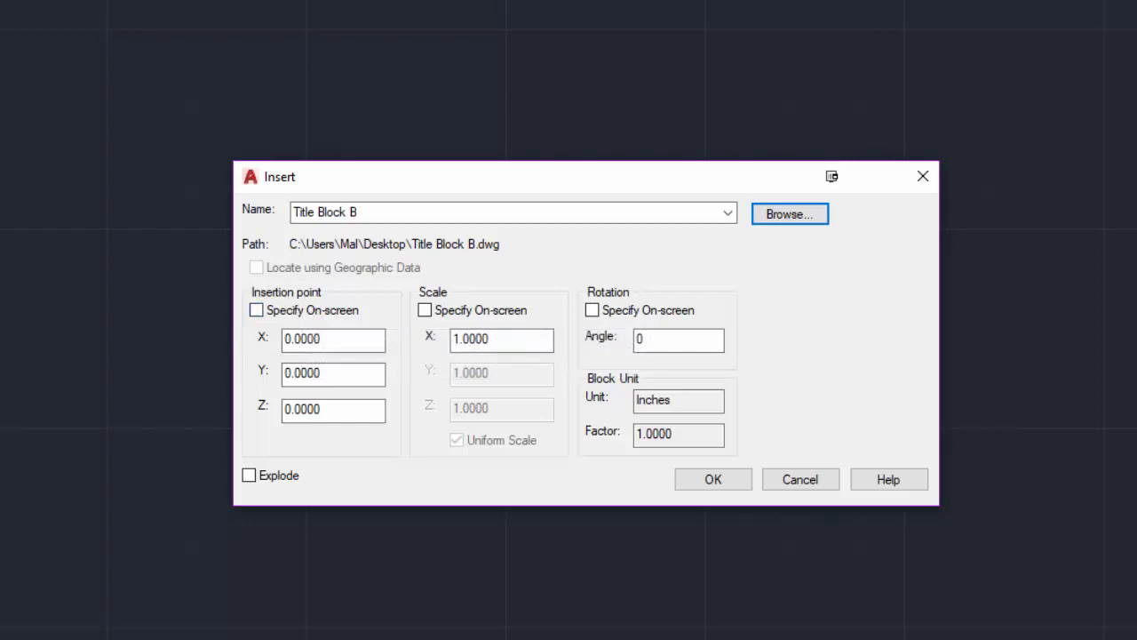
Insert the Title Block B block at 0,0,0 with scale 1 and rotation angle 0
click(258, 311)
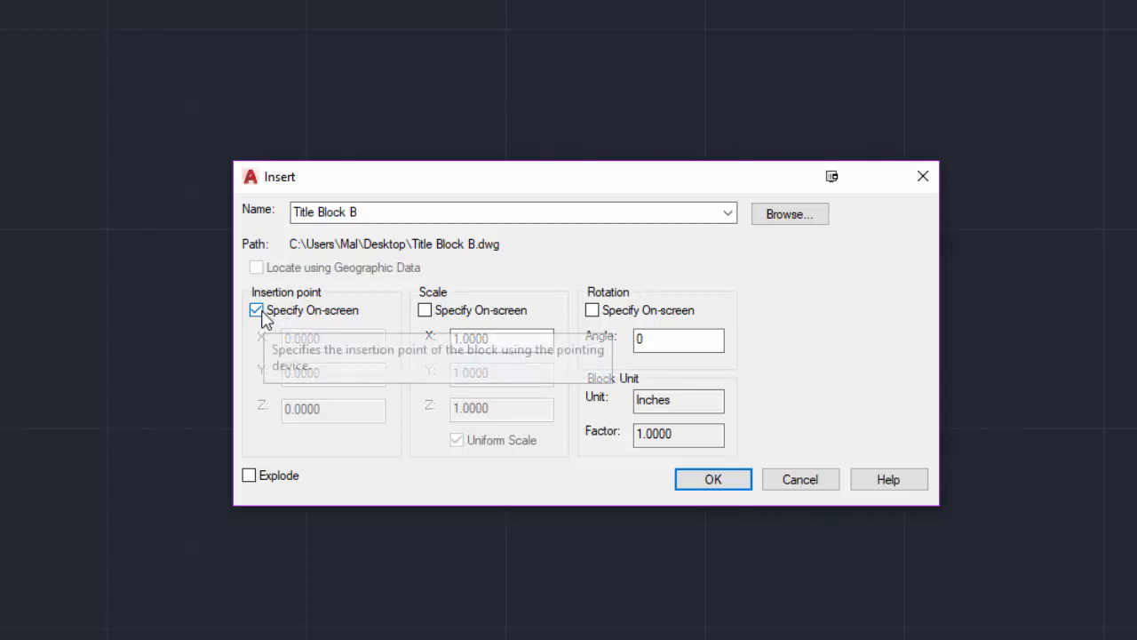
click(258, 313)
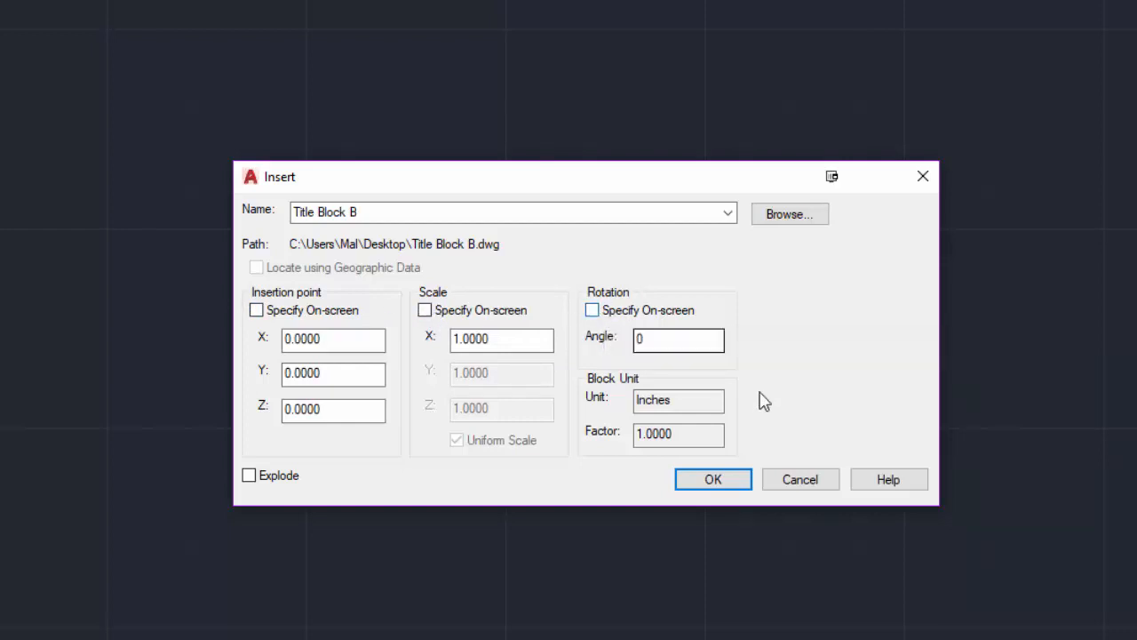
click(721, 479)
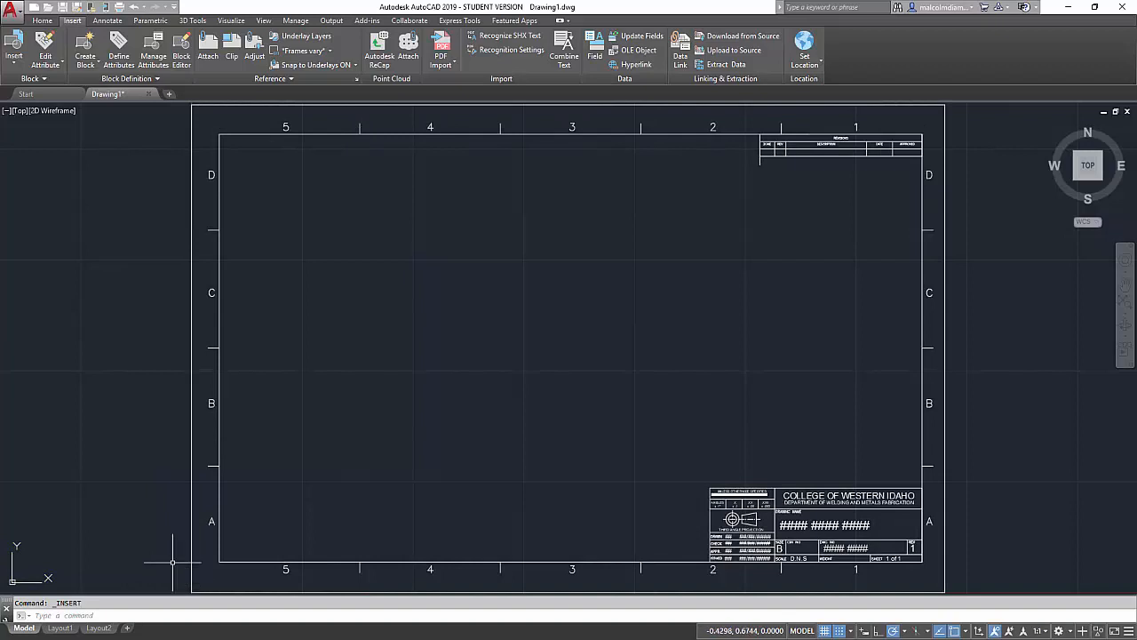
Examine the inserted sheet border and the title block fields in its lower-right corner up close
scroll(222, 493, down, 4)
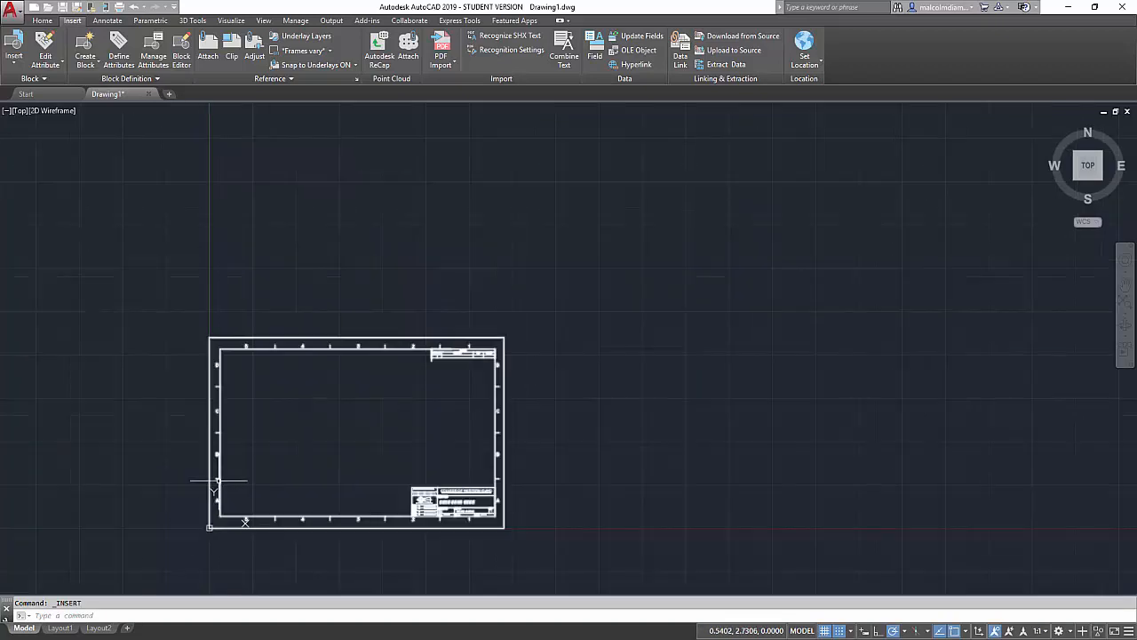
scroll(216, 482, up, 2)
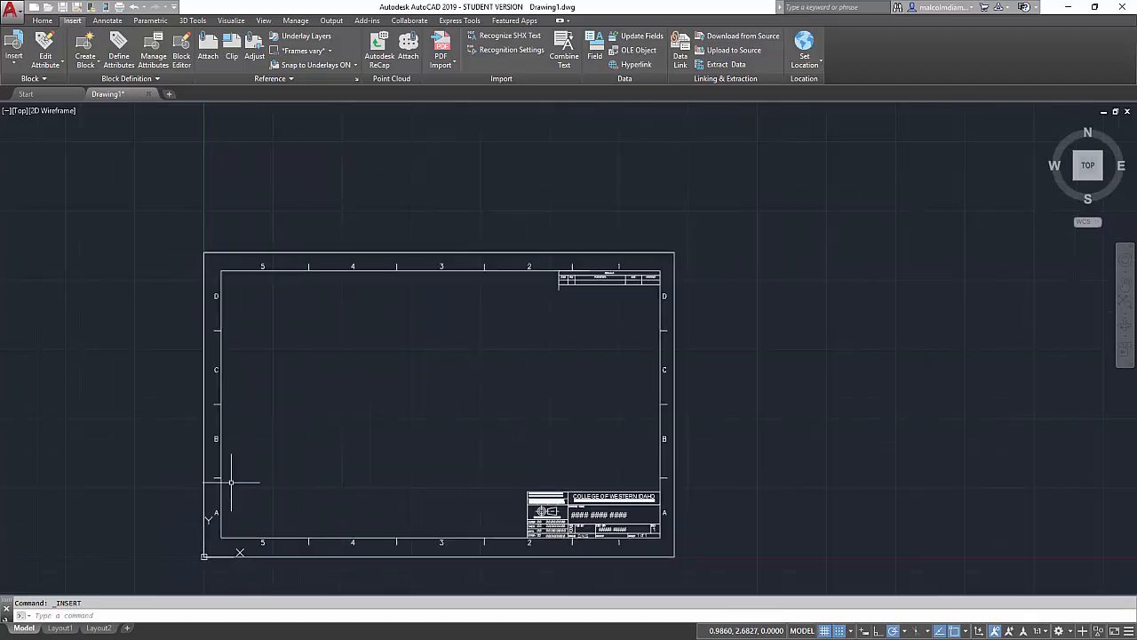
scroll(231, 482, up, 2)
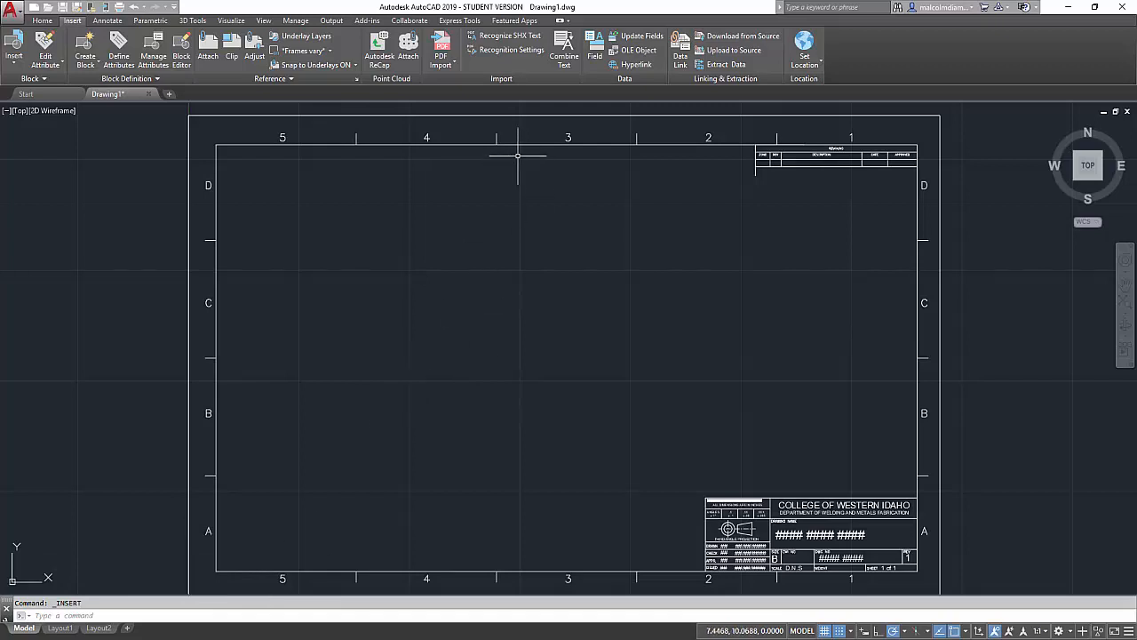
click(462, 142)
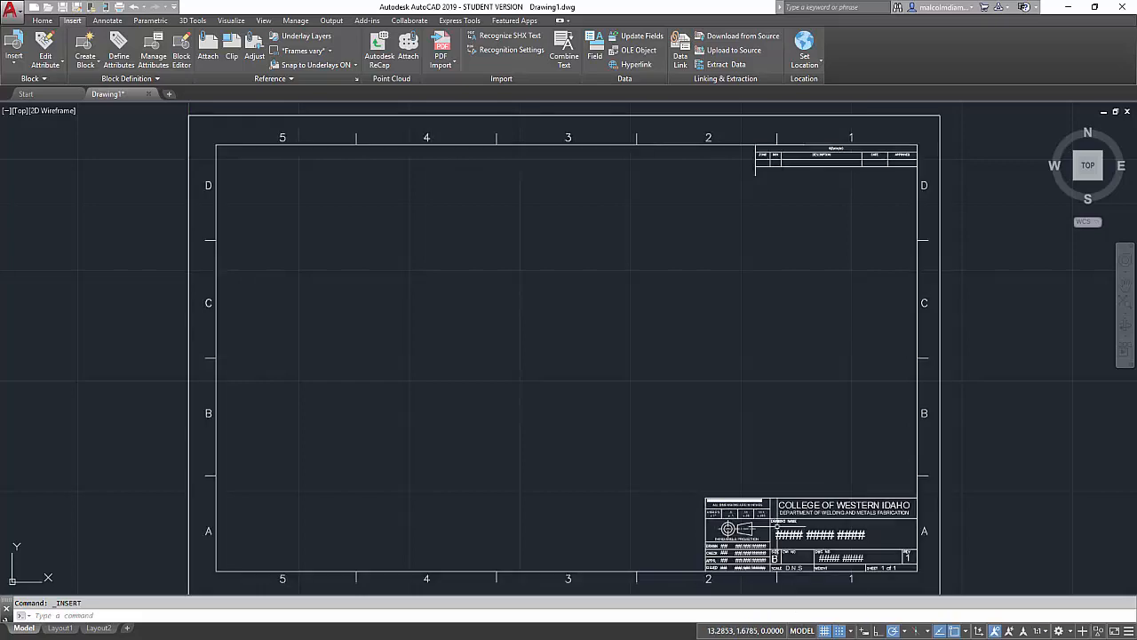
click(1124, 285)
mouse_move(736, 474)
mouse_down()
mouse_move(631, 325)
mouse_move(544, 305)
mouse_move(497, 310)
mouse_up()
scroll(583, 378, up, 2)
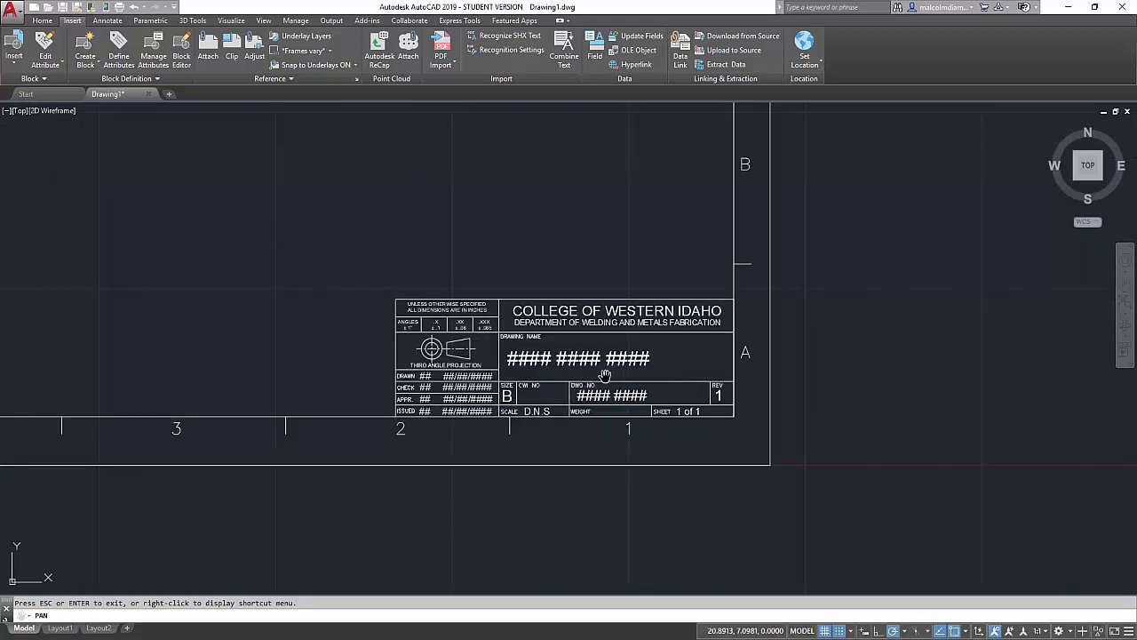
scroll(604, 373, up, 2)
scroll(624, 359, up, 2)
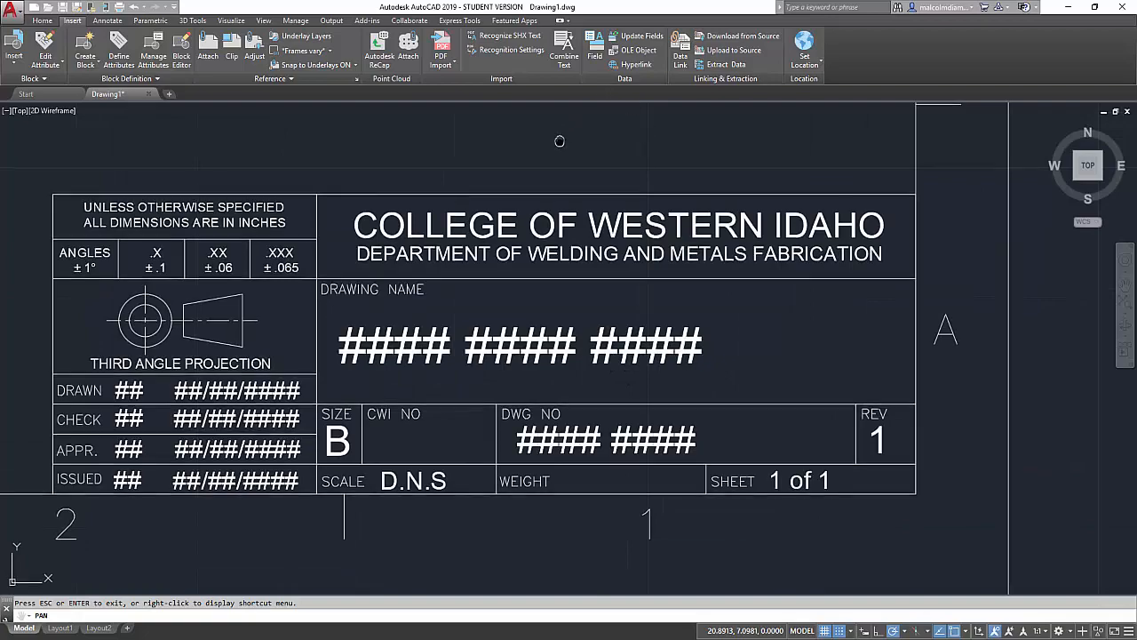
drag(559, 142, 697, 152)
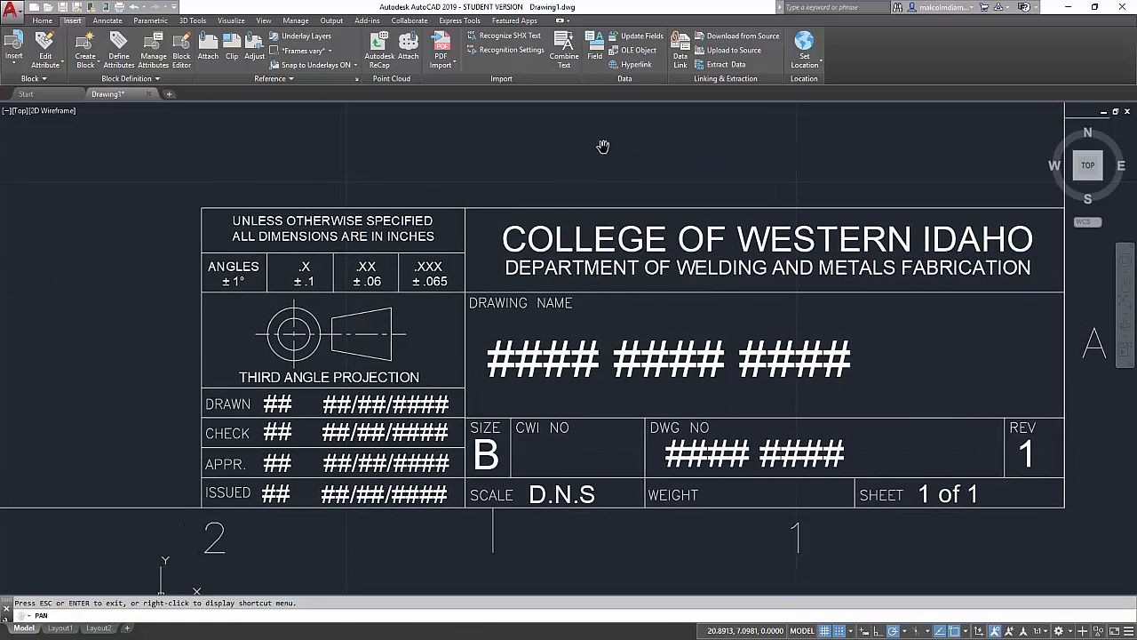
key(Escape)
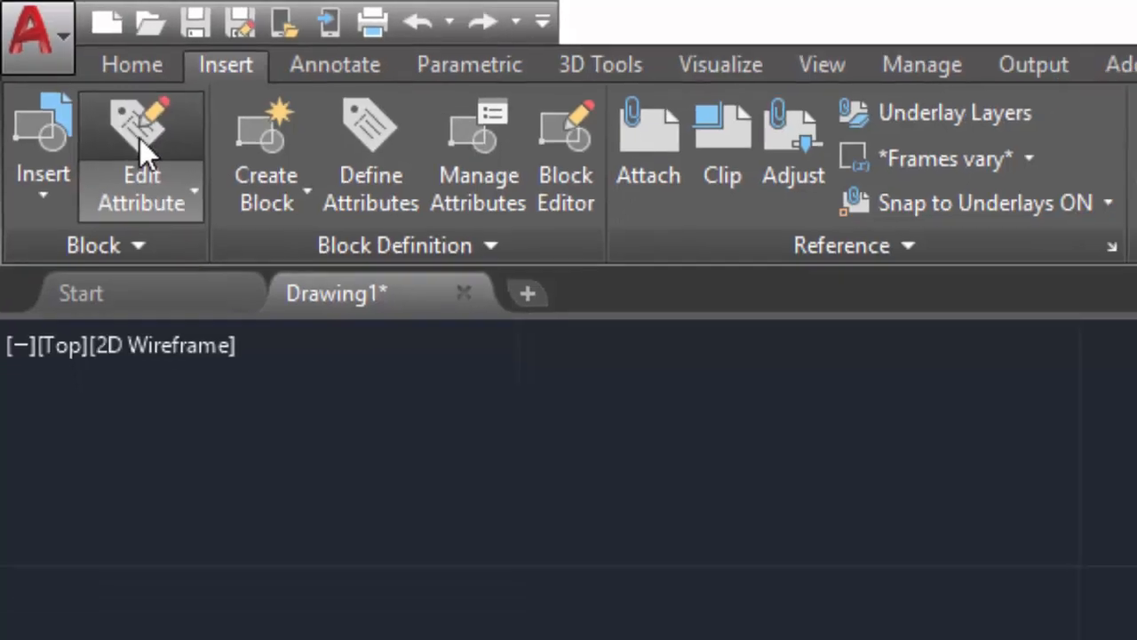
Open the Title Block B block for attribute editing and move the editor clear of the title block fields
click(140, 138)
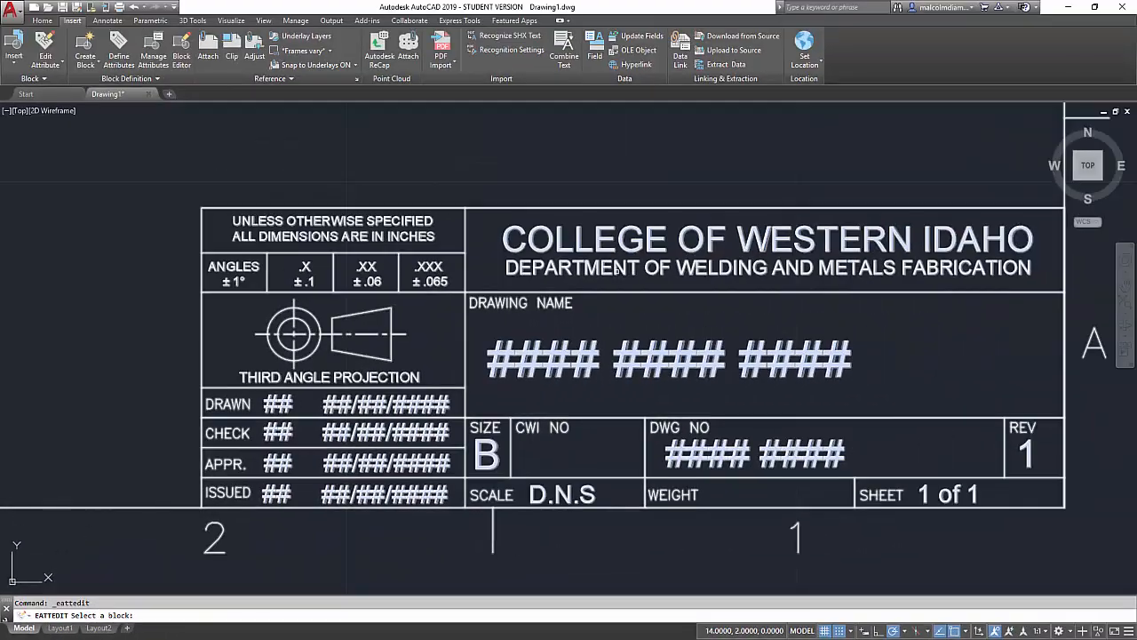
click(617, 266)
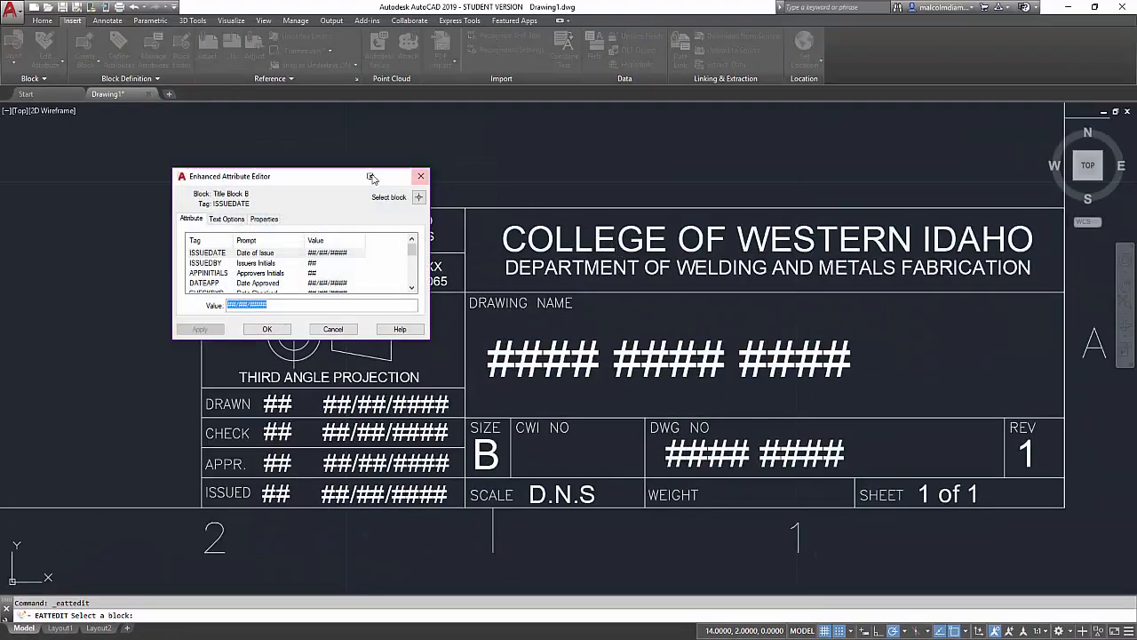
drag(334, 182, 357, 395)
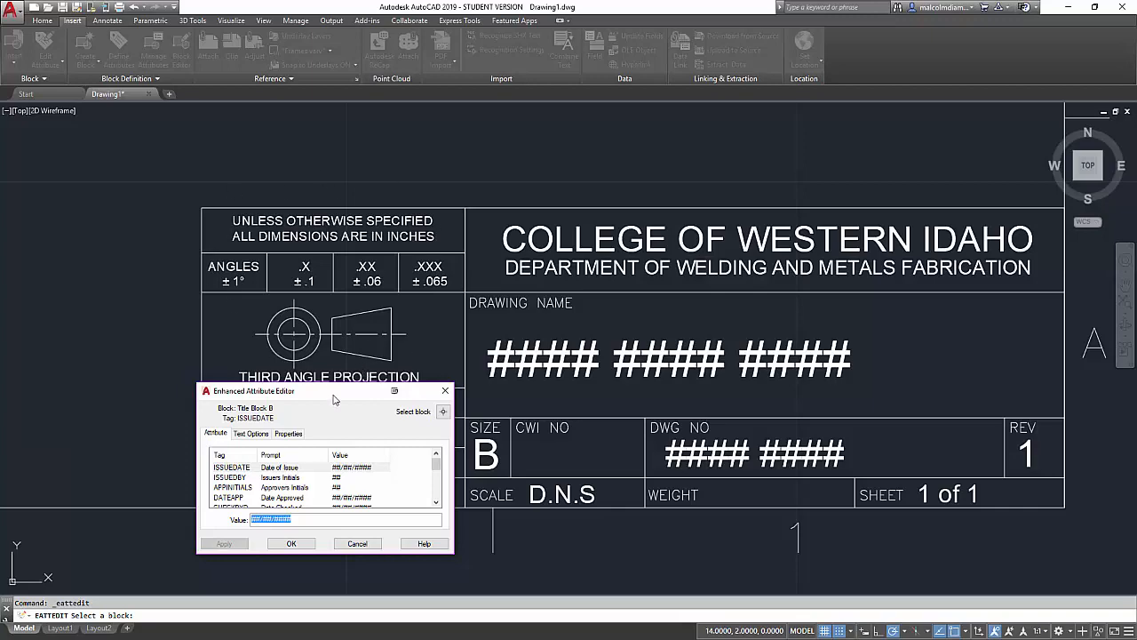
drag(333, 392, 172, 174)
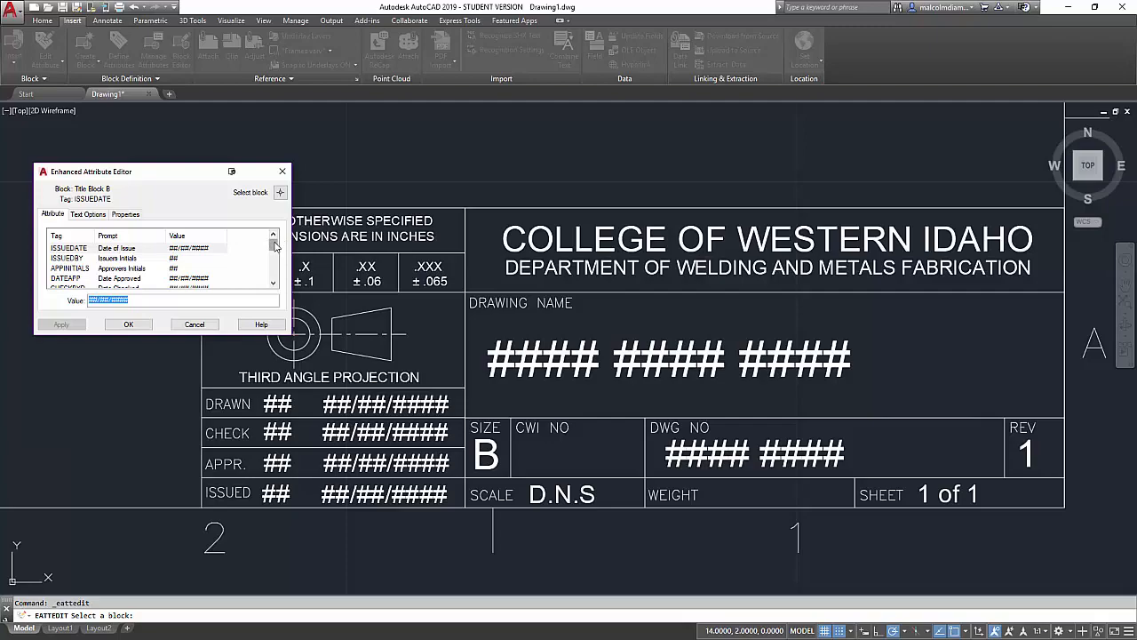
Set the DWGNAME attribute of the title block to Table Project 1
drag(275, 246, 281, 281)
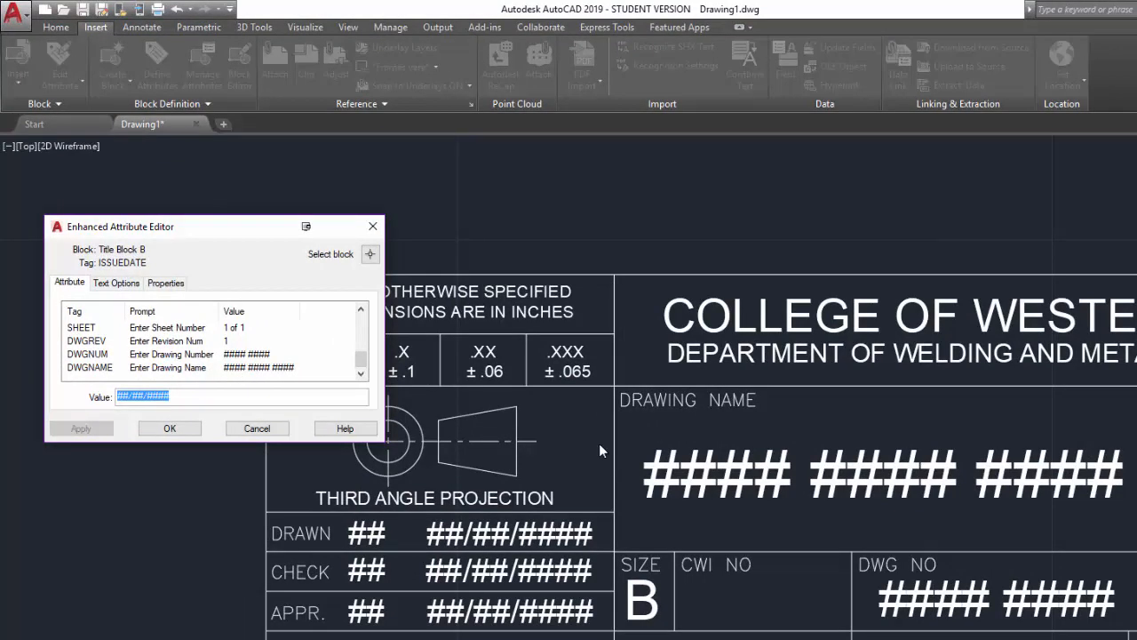
click(186, 393)
click(93, 368)
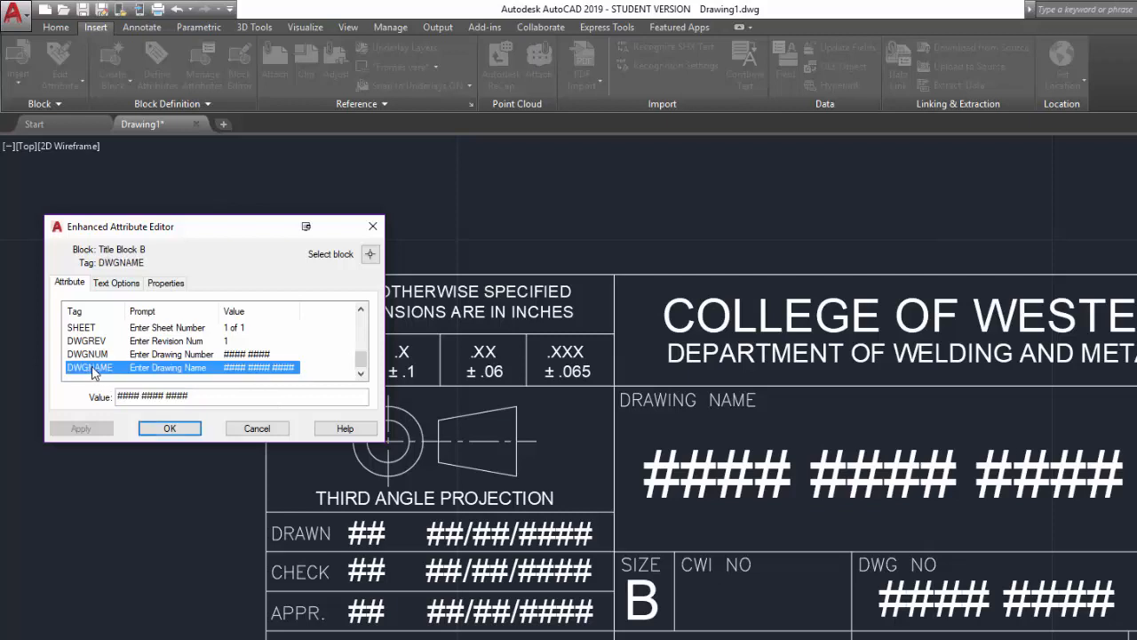
drag(226, 397, 121, 395)
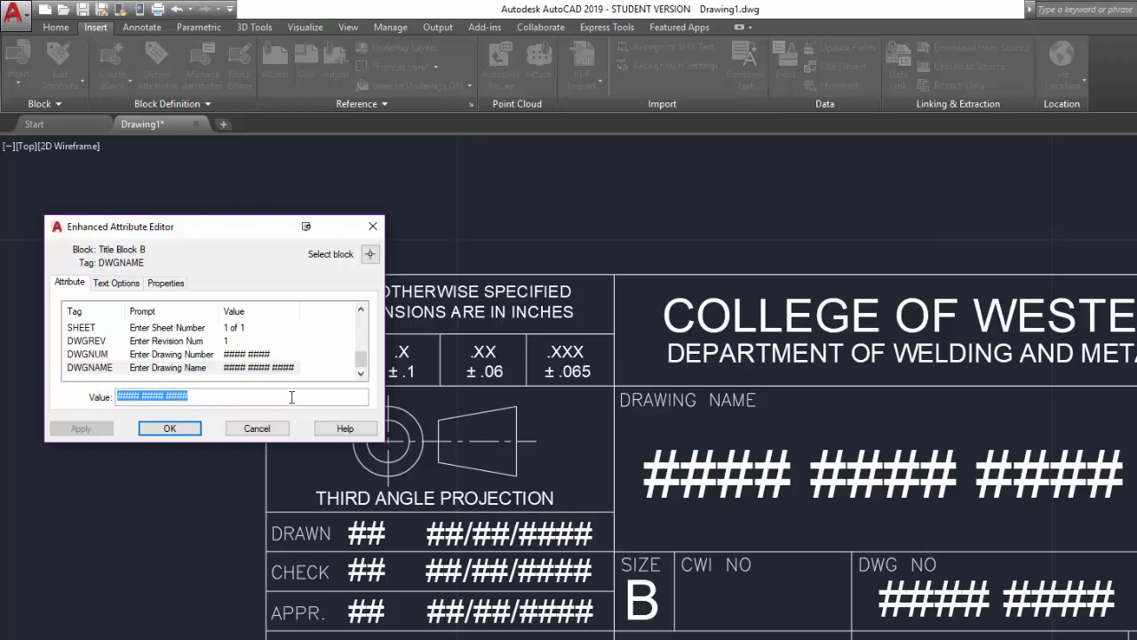
text(Tab)
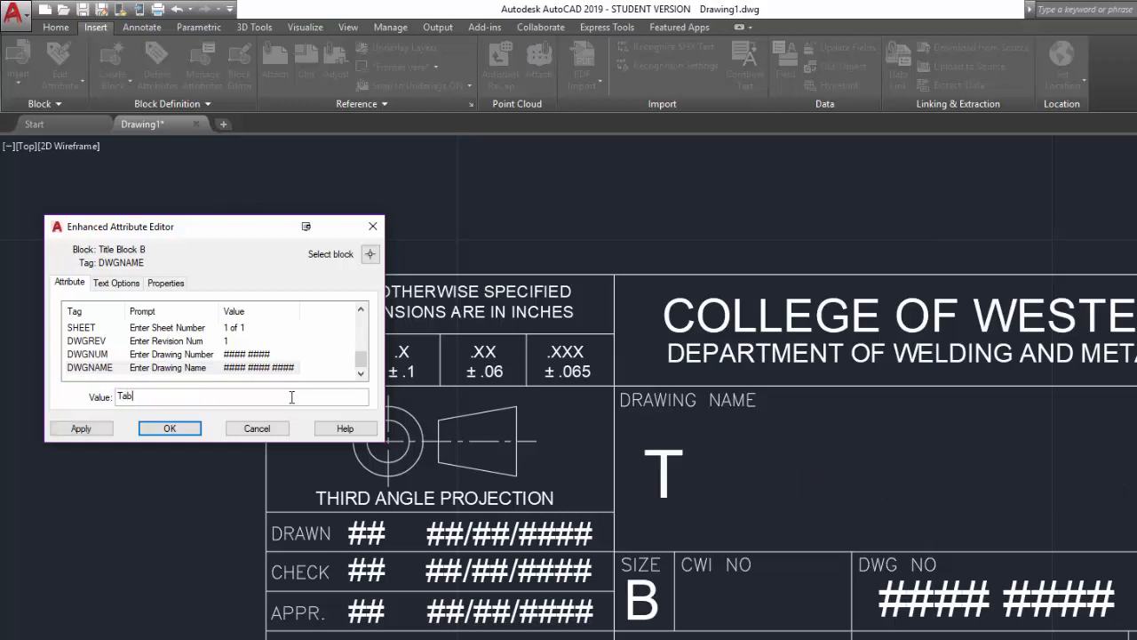
text(le Pro)
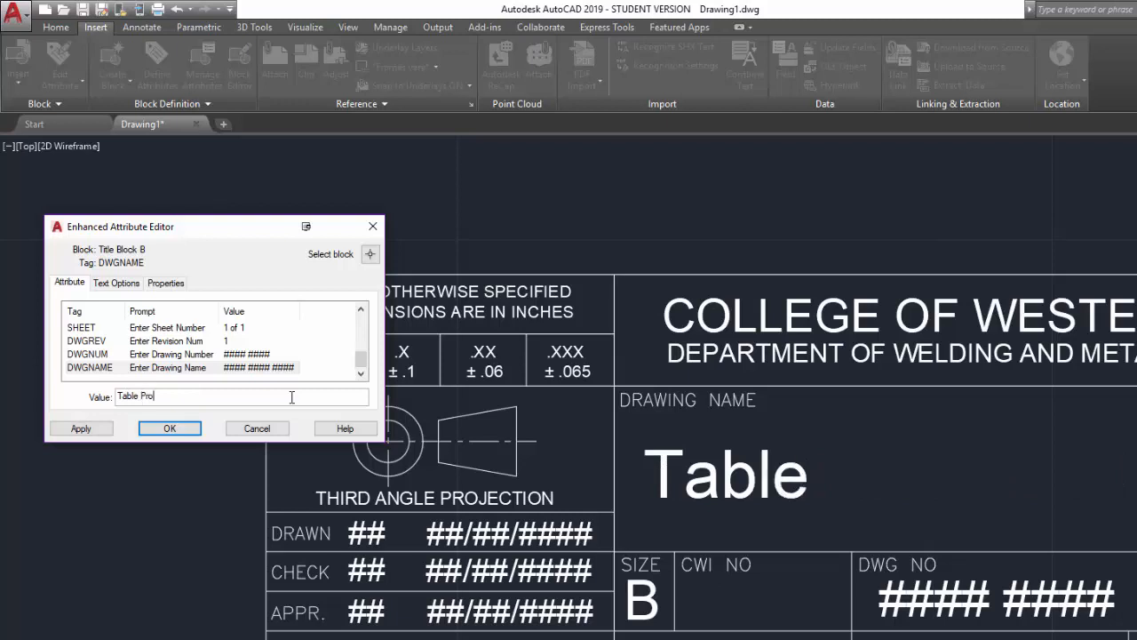
text(ject 1)
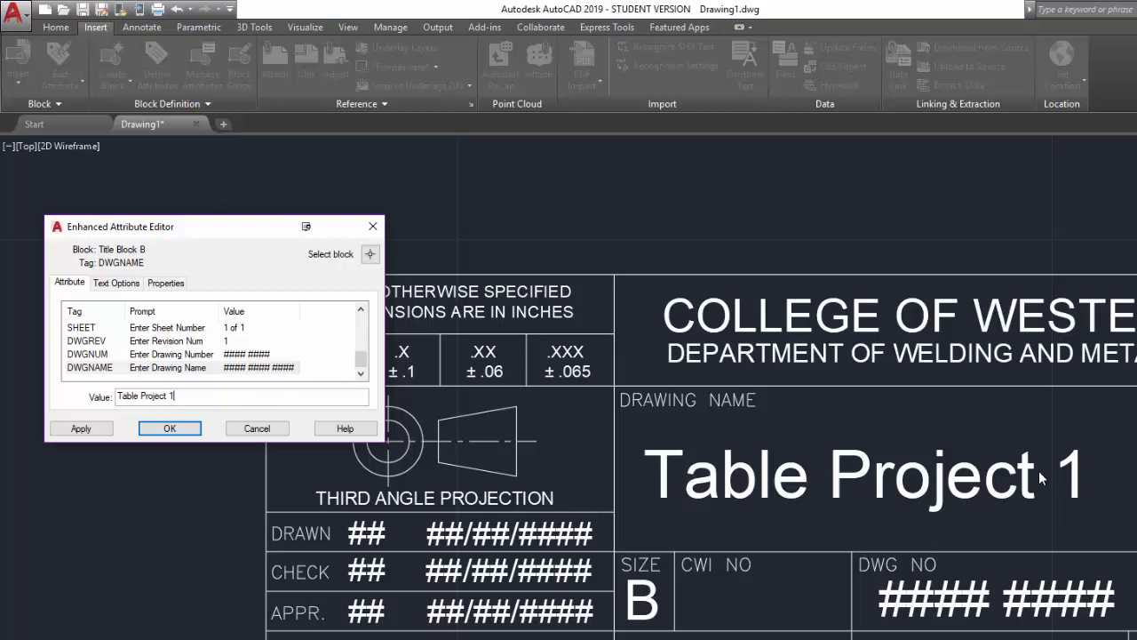
Set the DWGNUM attribute to 2018 -001 and apply the title block attribute changes
click(196, 355)
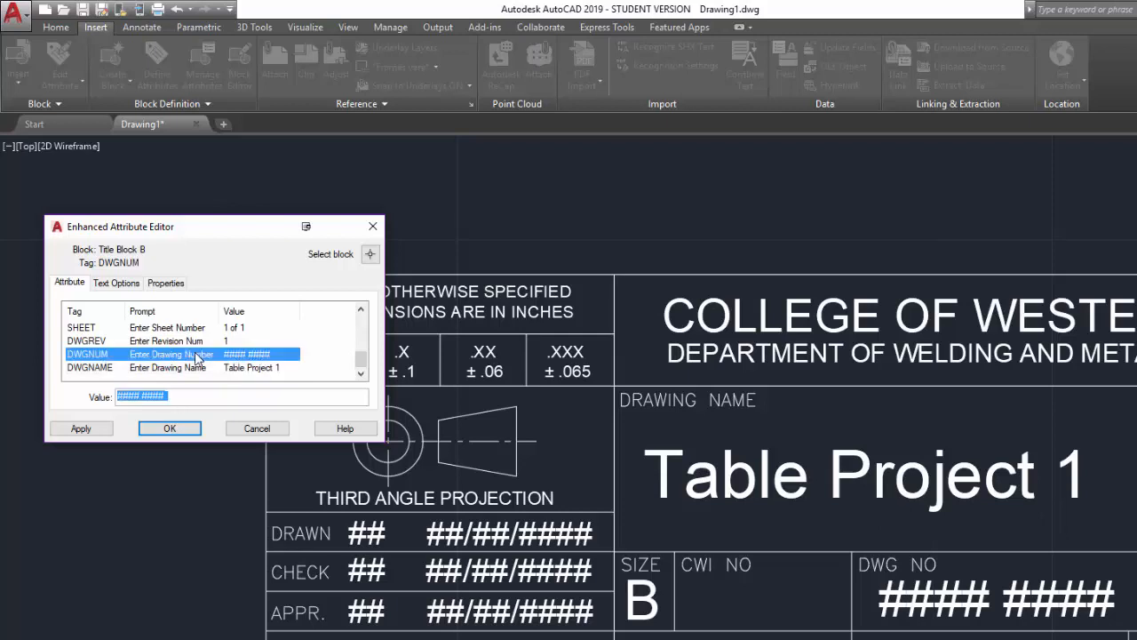
drag(175, 393, 94, 384)
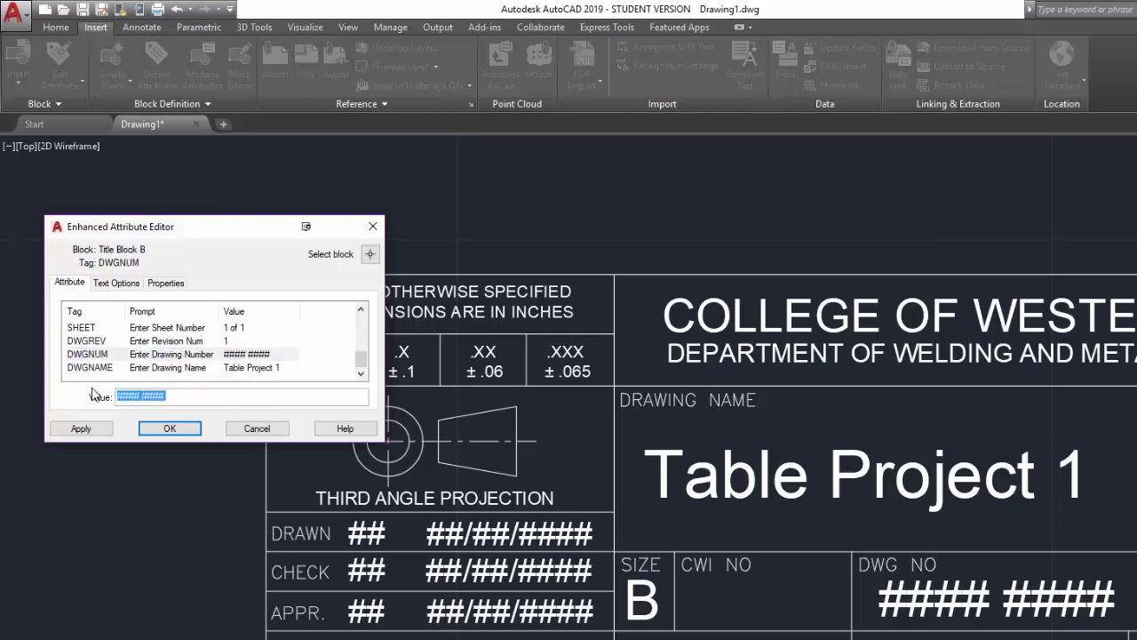
text(2018 -001)
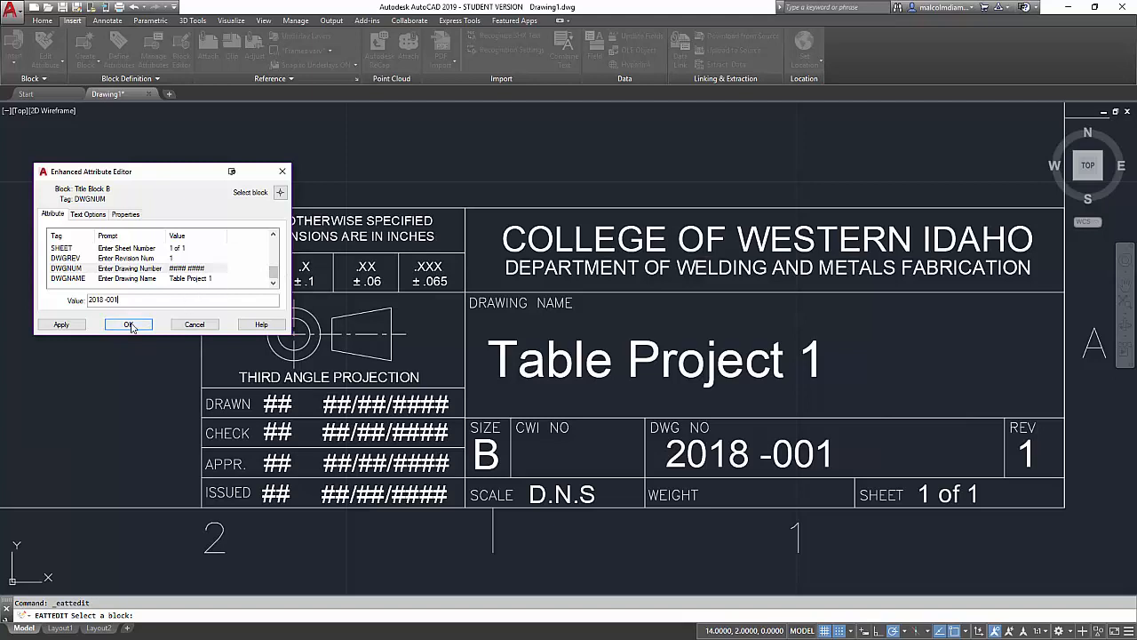
click(52, 324)
click(128, 324)
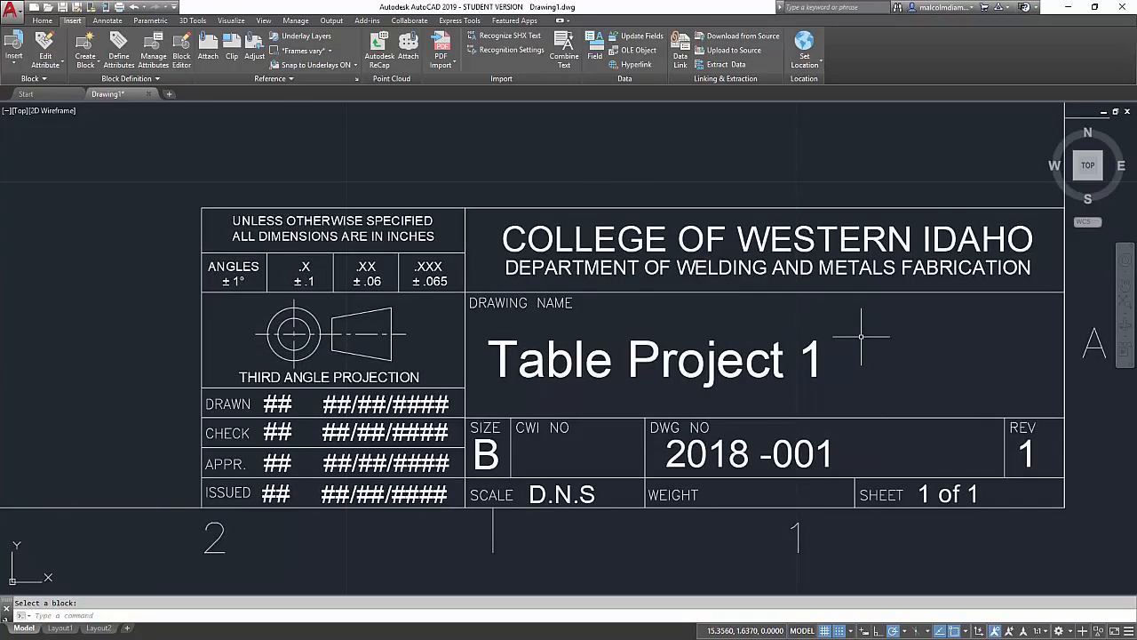
Examine the edited title block, the whole sheet border and the empty area beside the sheet
scroll(855, 366, down, 3)
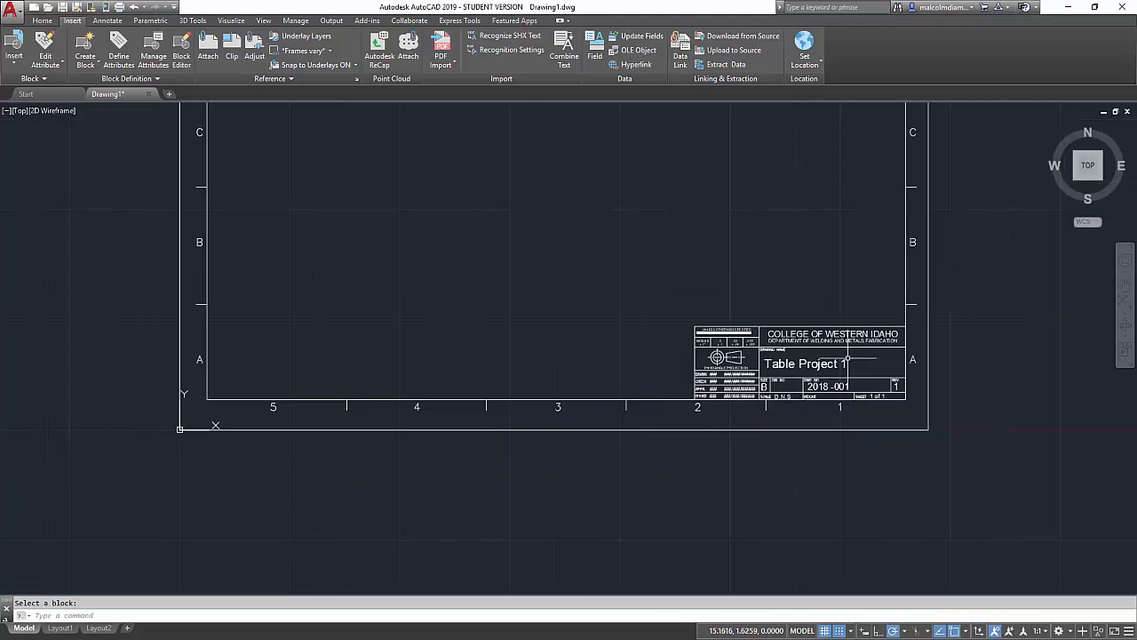
scroll(841, 353, up, 2)
scroll(602, 299, down, 2)
scroll(612, 236, up, 2)
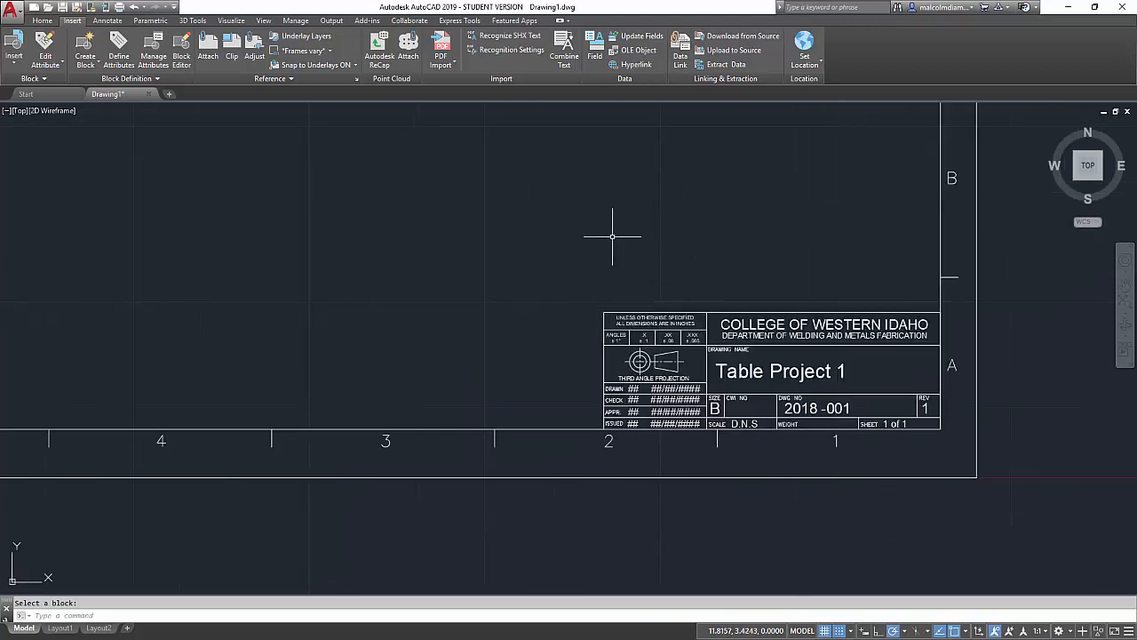
scroll(515, 257, down, 2)
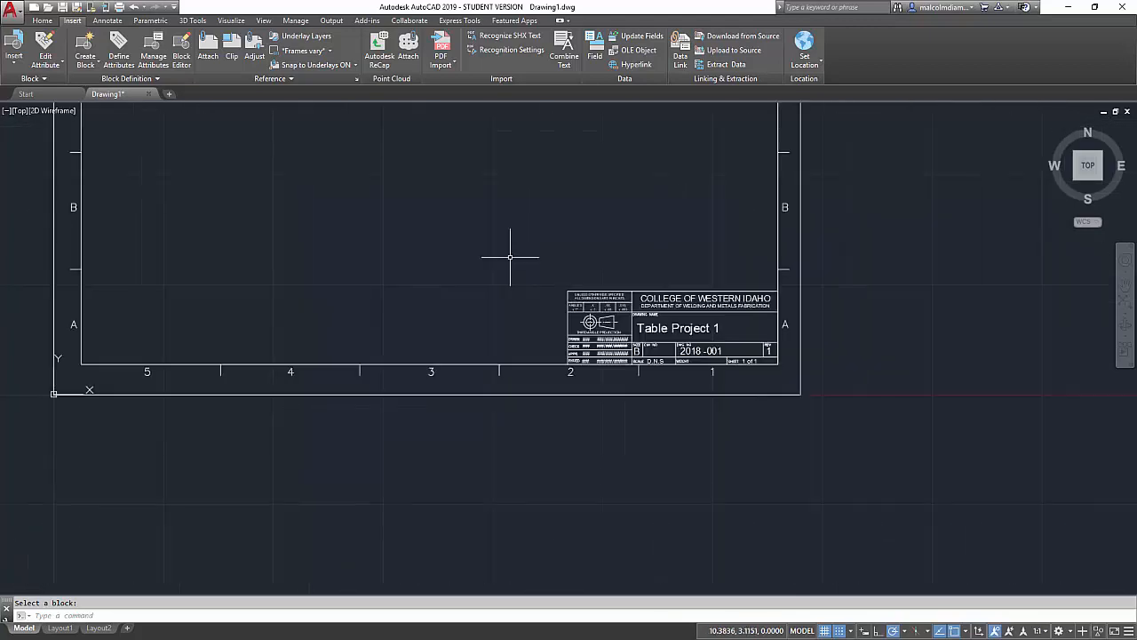
click(1124, 285)
mouse_move(482, 177)
mouse_down()
mouse_move(494, 277)
mouse_move(535, 368)
mouse_up()
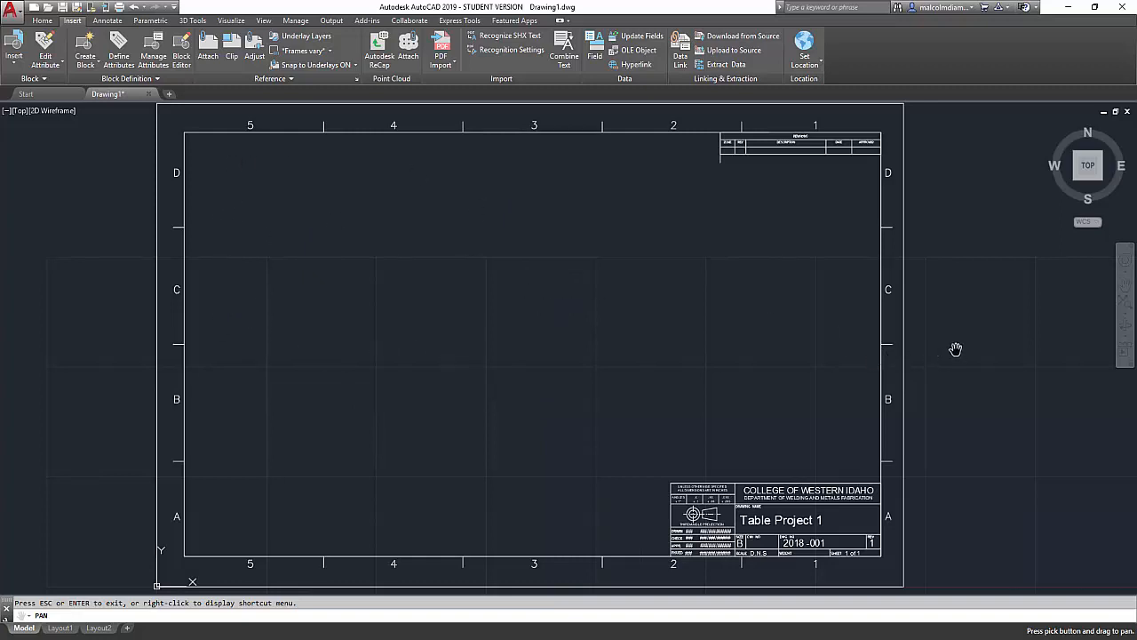
drag(954, 347, 228, 371)
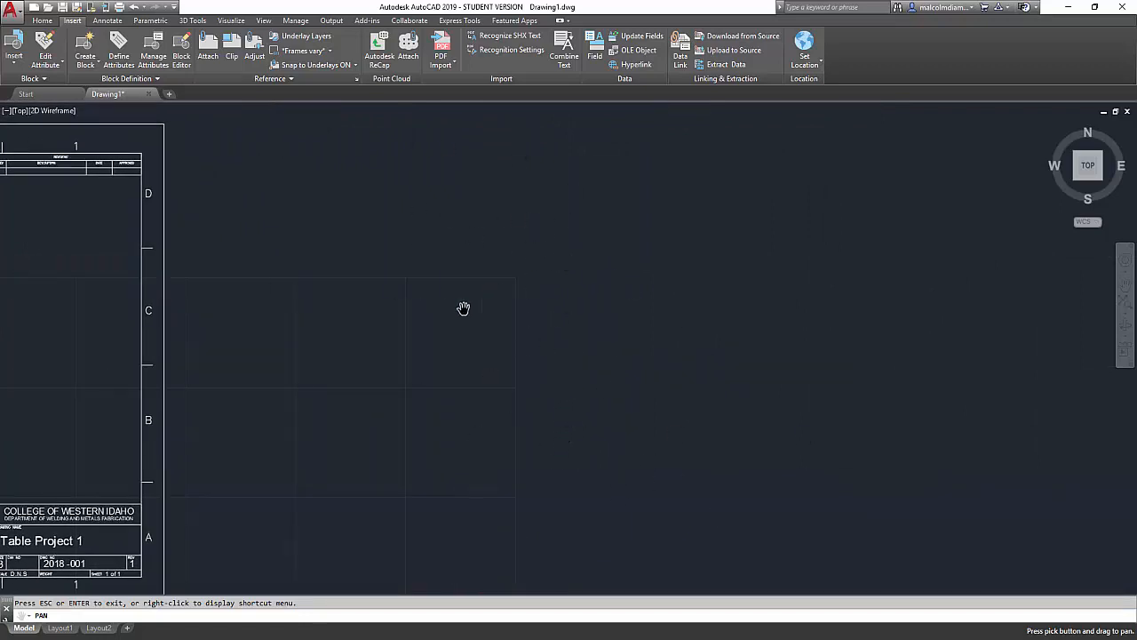
mouse_move(373, 361)
mouse_down()
mouse_move(1018, 383)
mouse_move(1070, 347)
mouse_up()
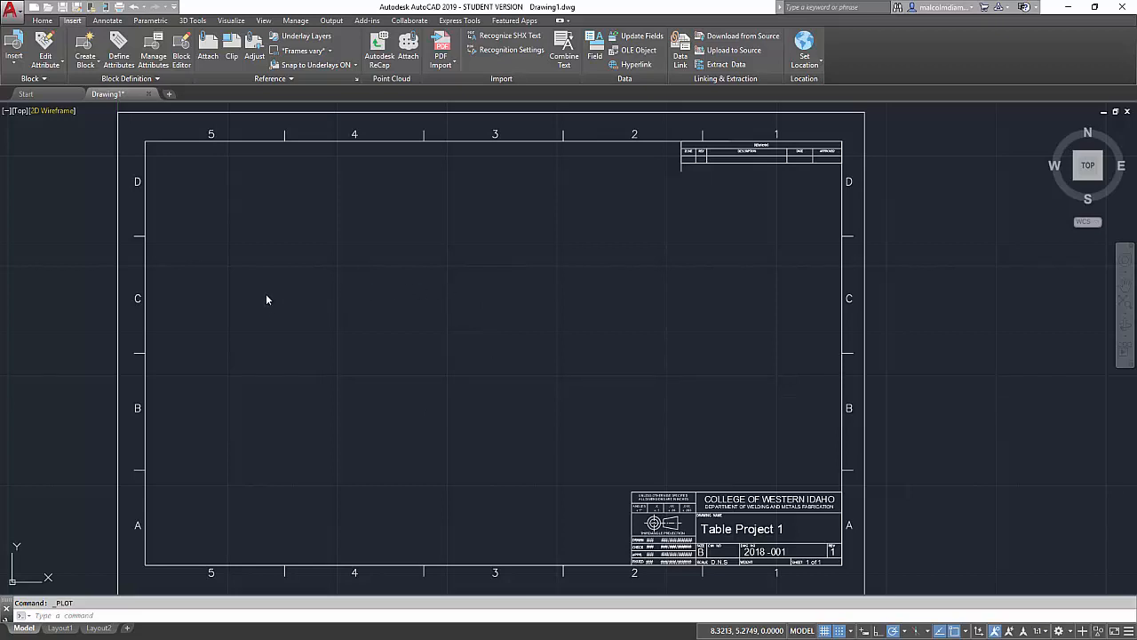
Start plotting the model as a single sheet instead of a batch plot
click(18, 20)
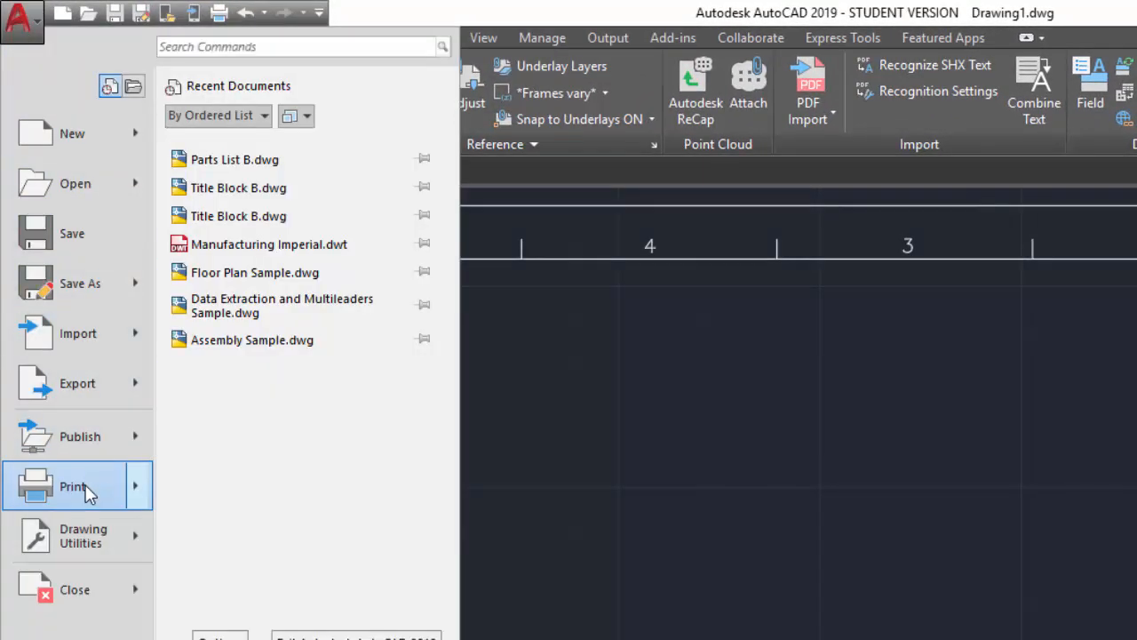
mouse_move(86, 485)
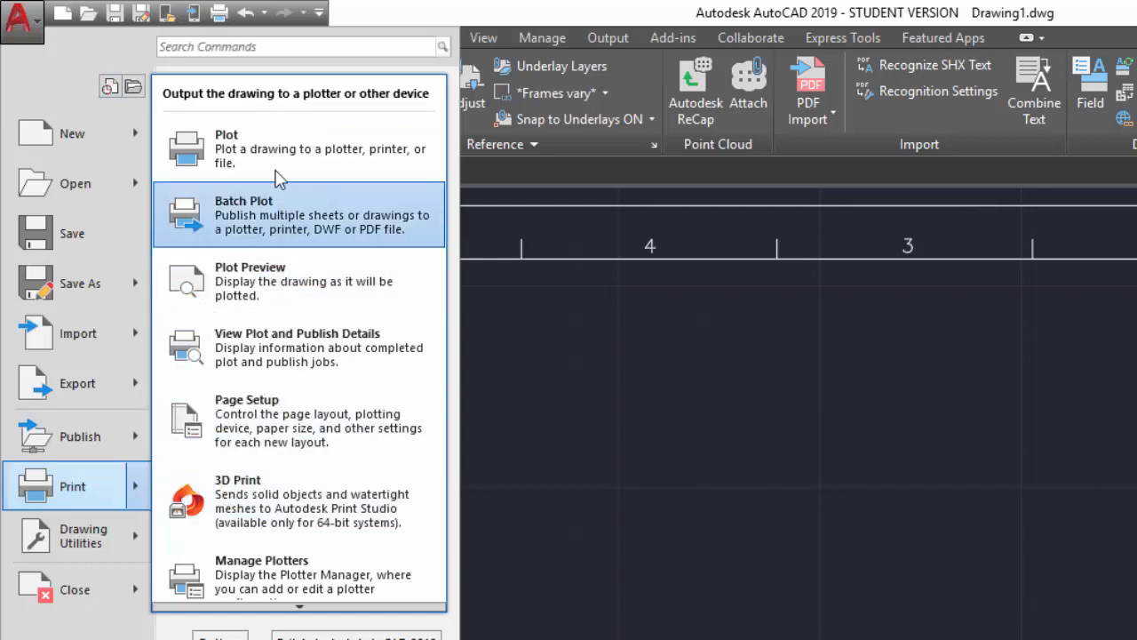
click(259, 141)
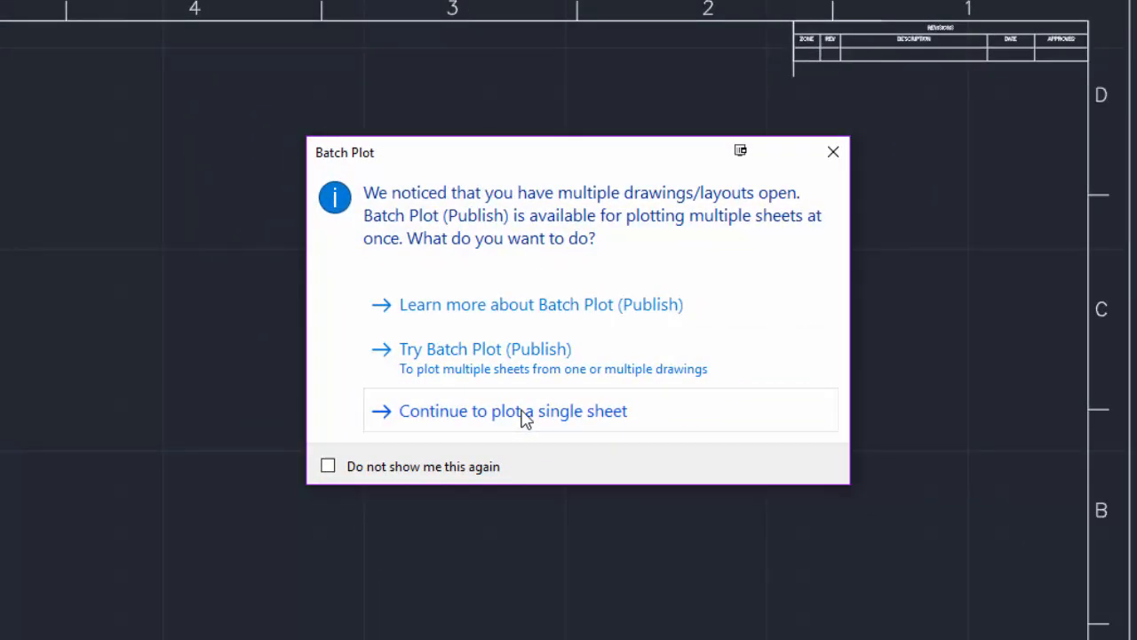
click(524, 414)
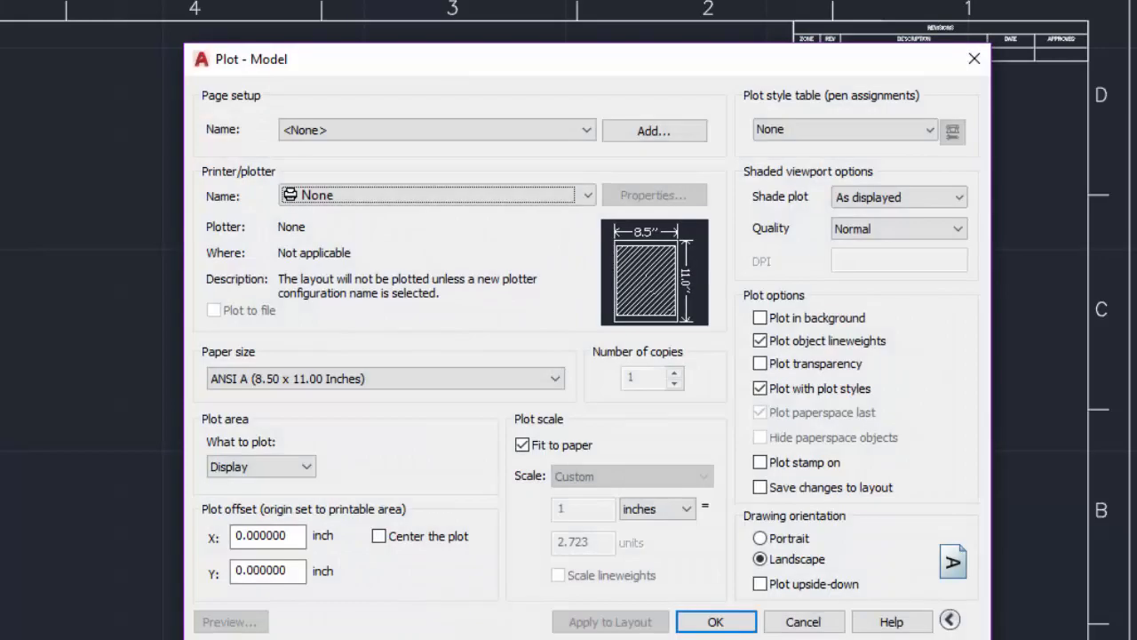
Select the HP2F3C30 (HP Officejet 4500 G510n-z) printer and look through its available paper sizes
click(588, 195)
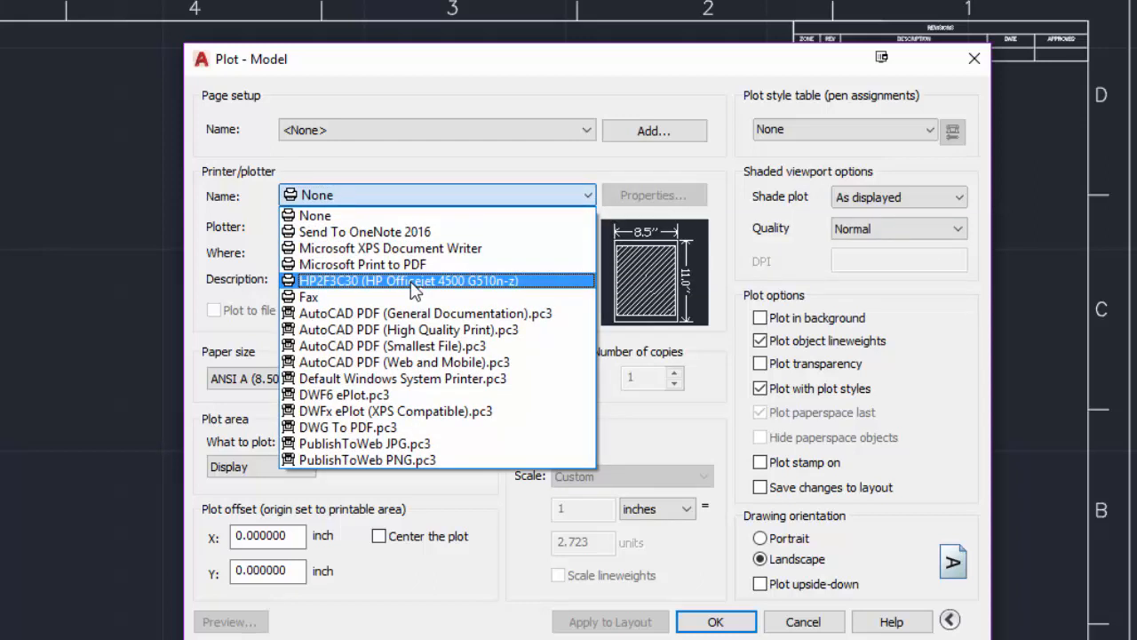
click(411, 281)
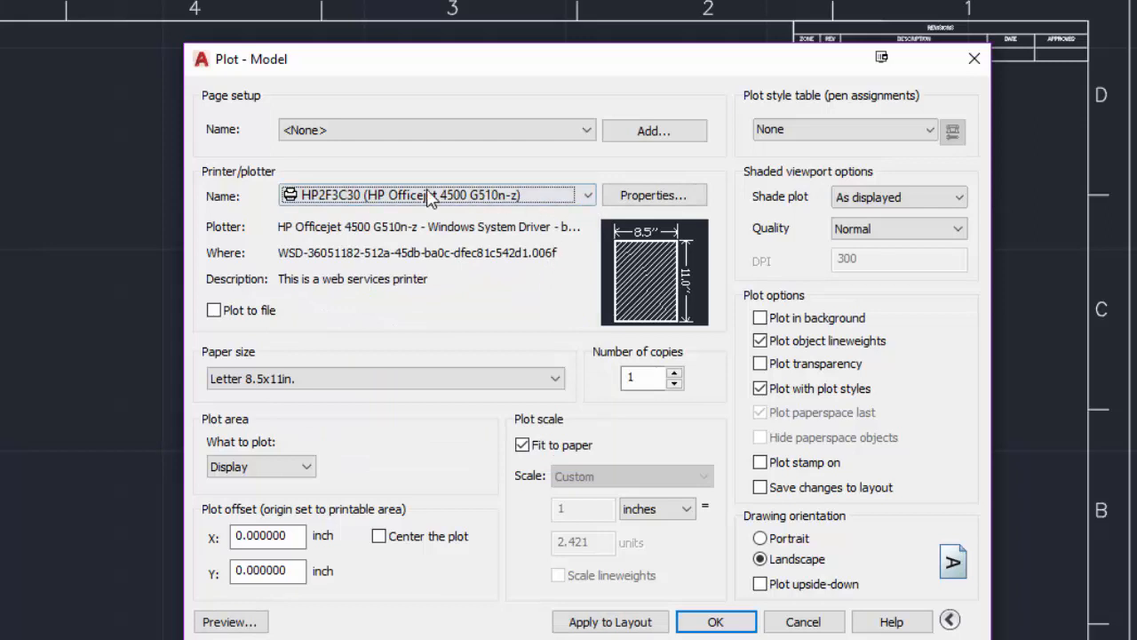
click(558, 380)
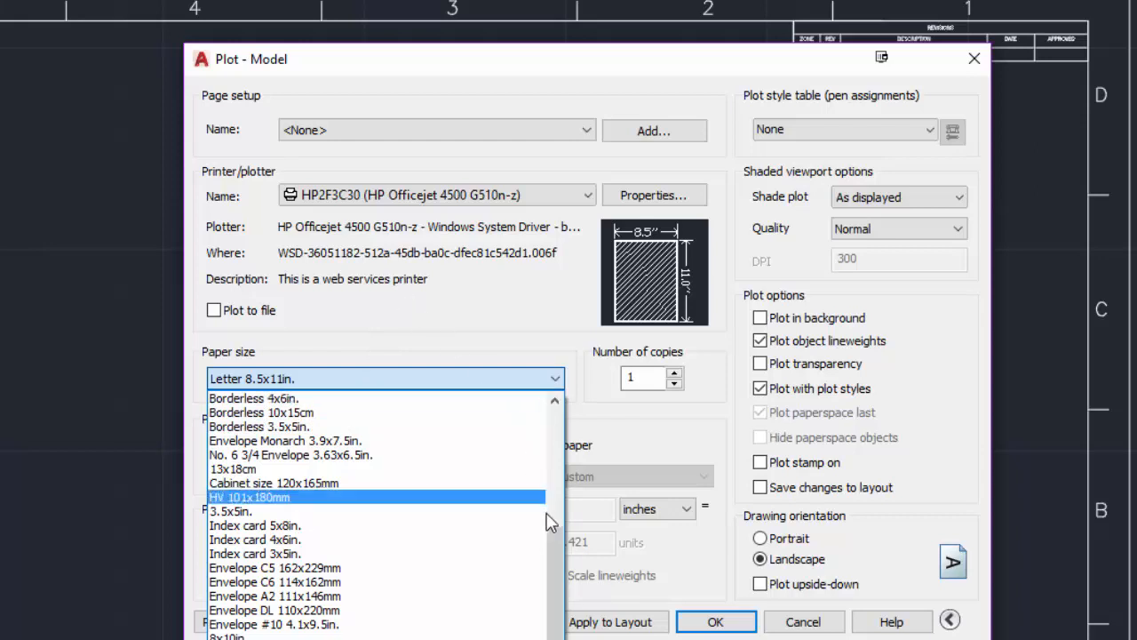
drag(558, 533, 562, 401)
click(487, 300)
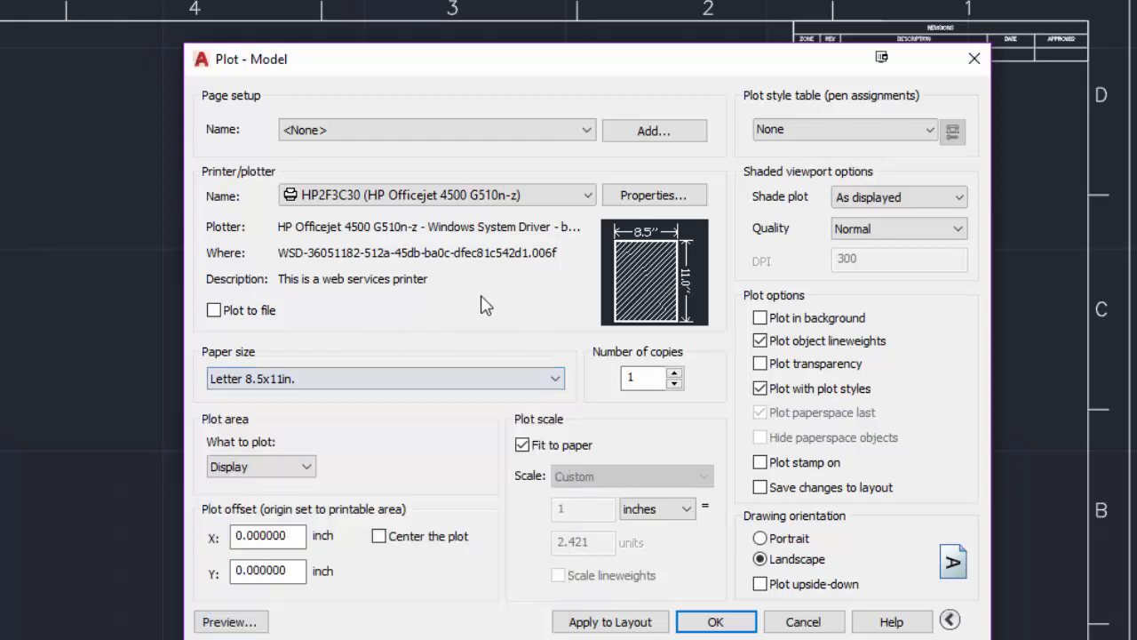
Turn off Fit to paper and set the plot scale to 1 inch = 1 unit
click(522, 446)
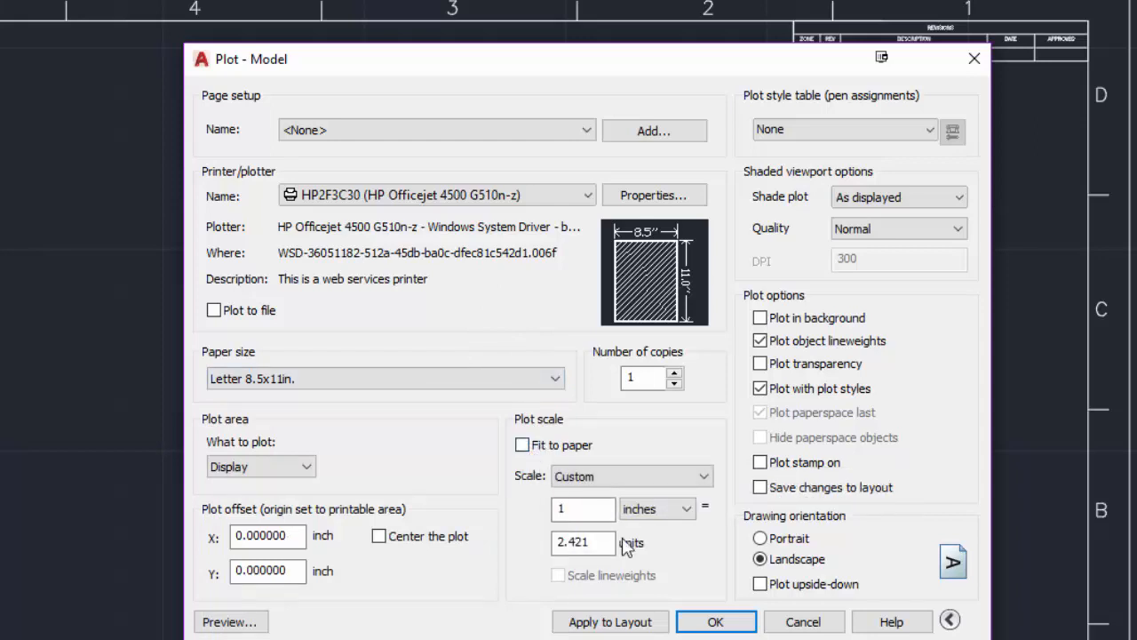
drag(615, 544, 534, 552)
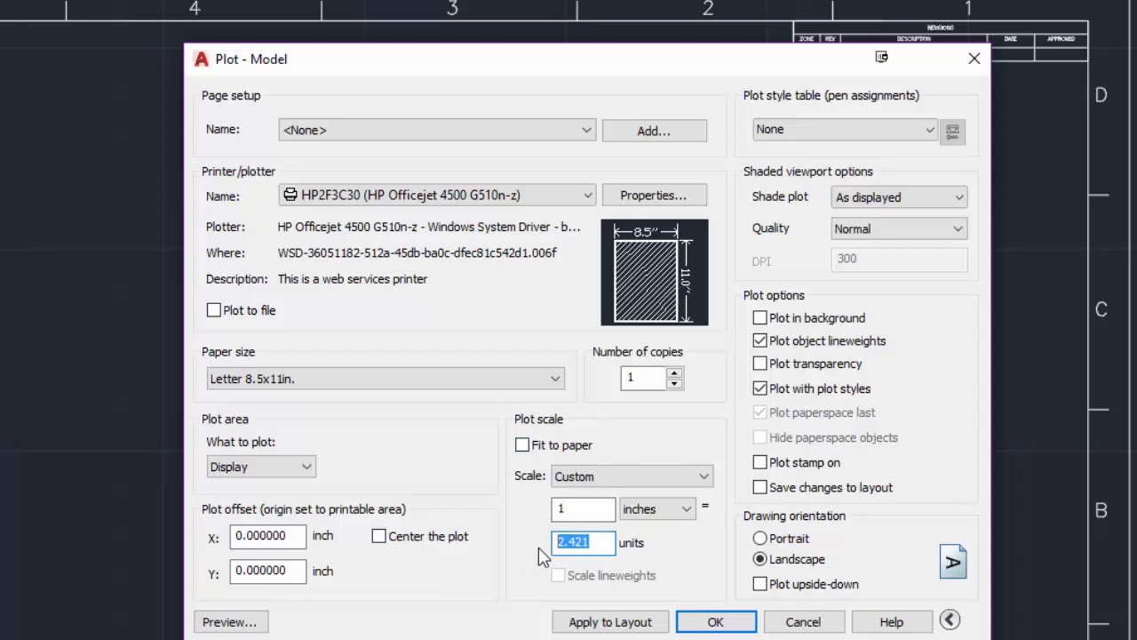
text(1)
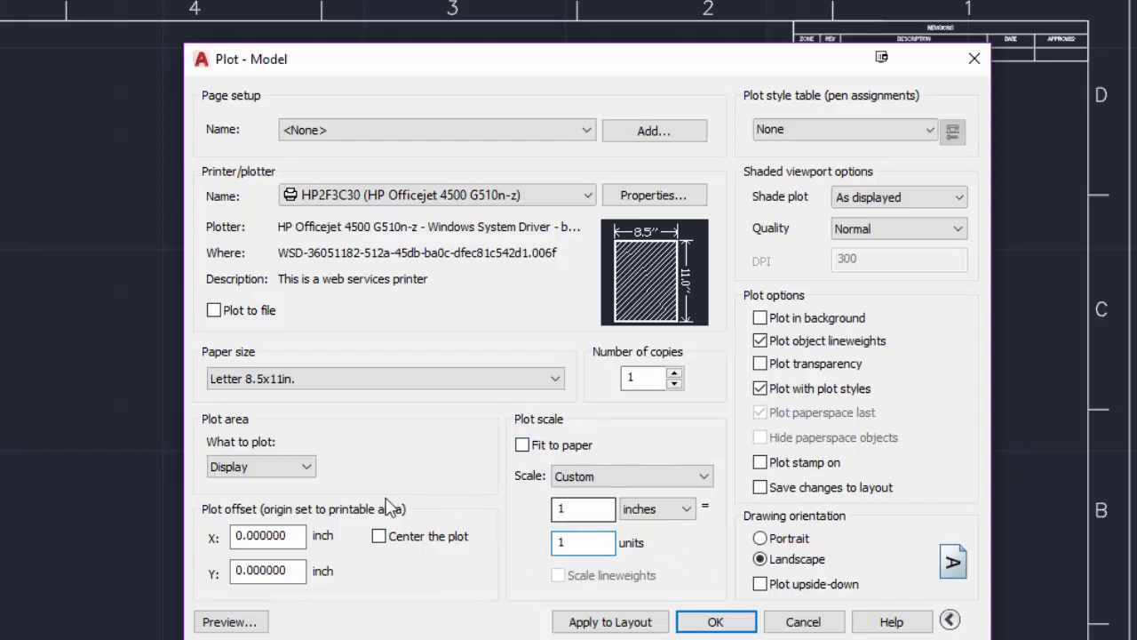
Set the plot area to Extents with the plot centered on the paper, and run the plot
click(307, 466)
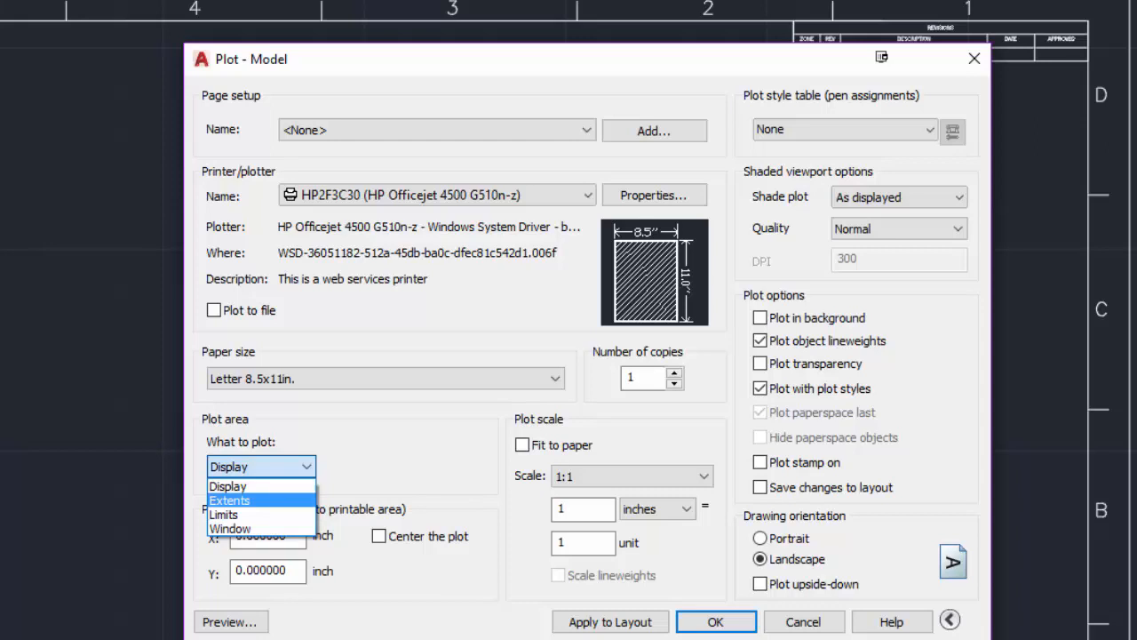
click(182, 503)
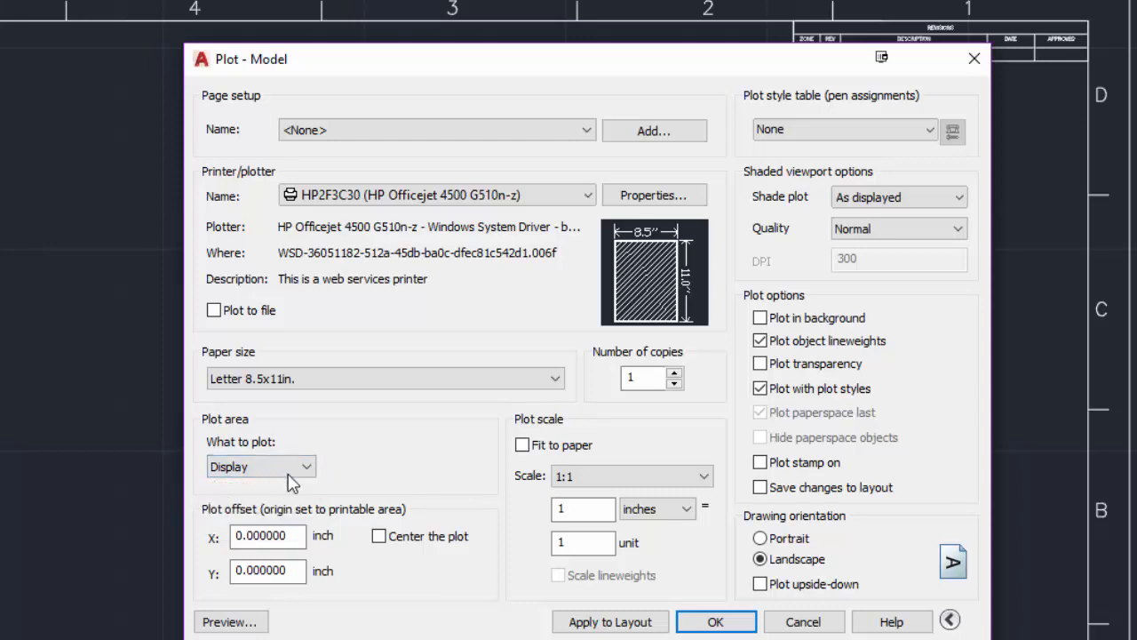
click(306, 466)
click(217, 495)
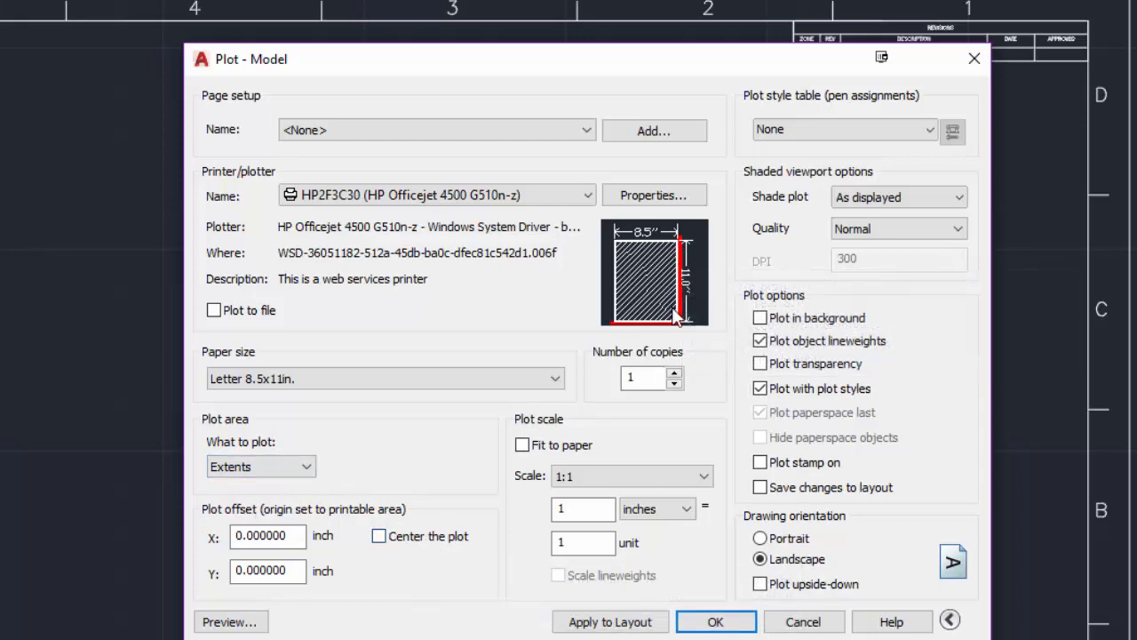
click(380, 536)
mouse_move(670, 261)
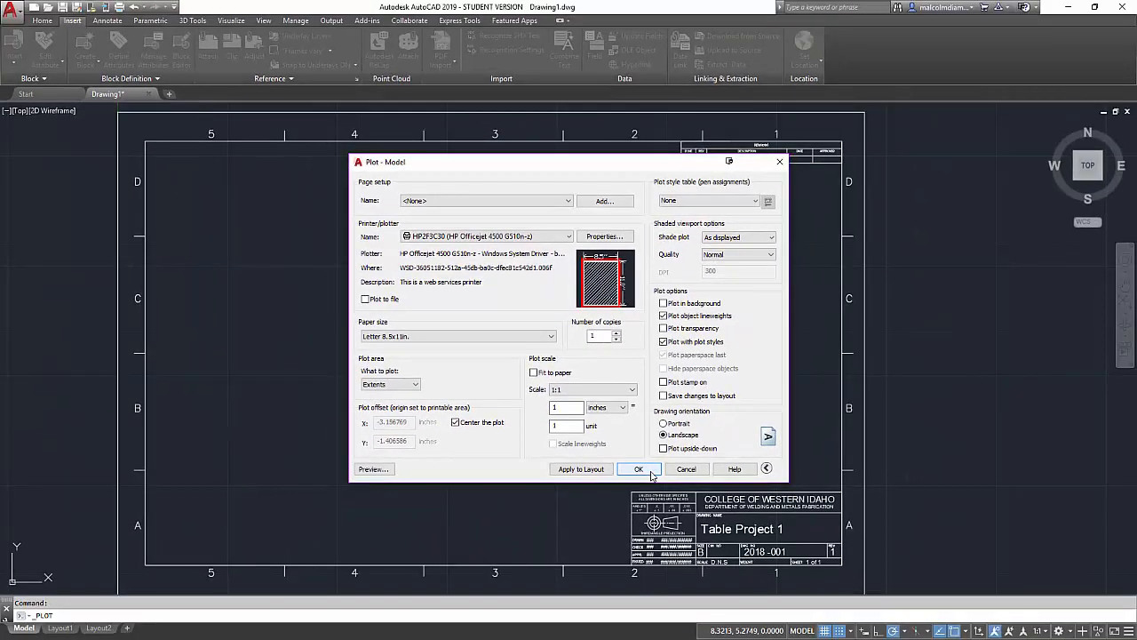
click(654, 474)
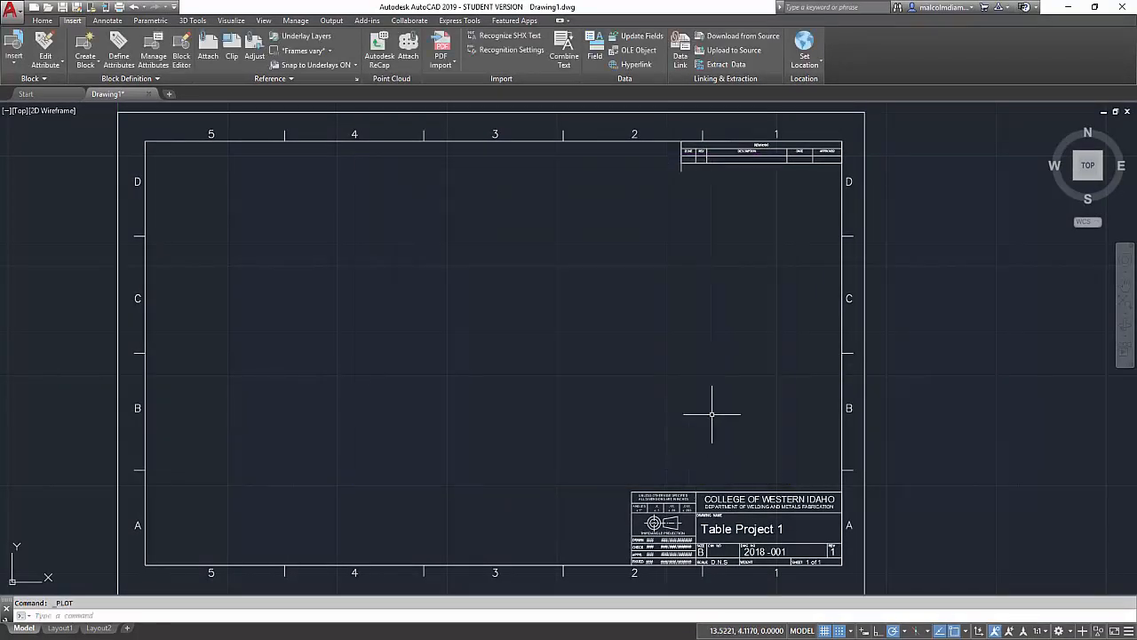